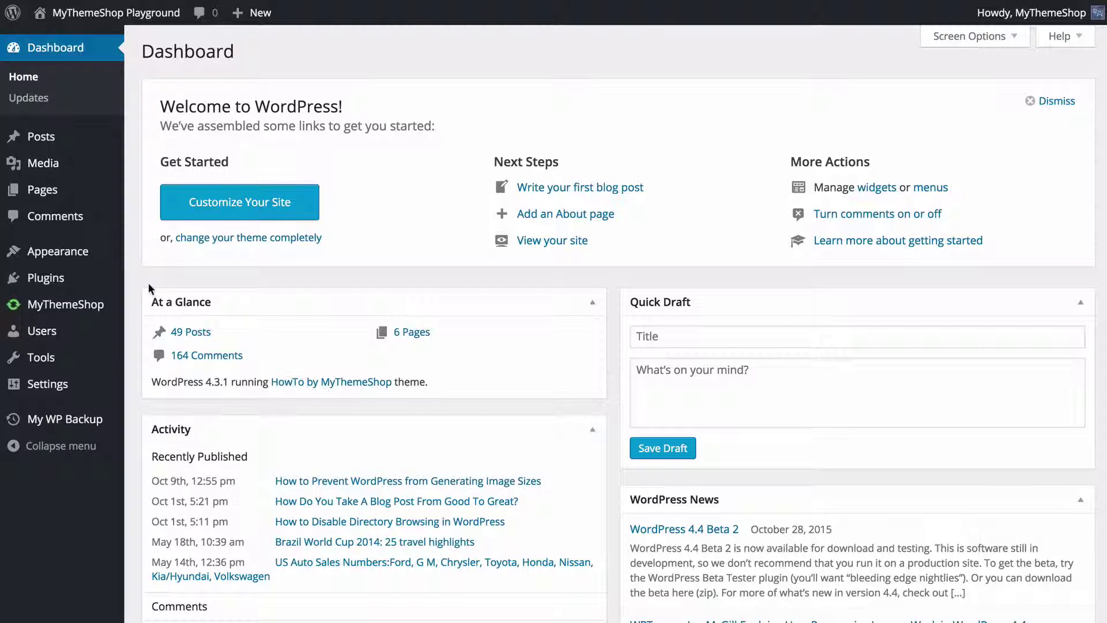
# - Search the plugin directory for 'wp super cache', then install and activate WP Super Cache
pyautogui.moveTo(114, 287)
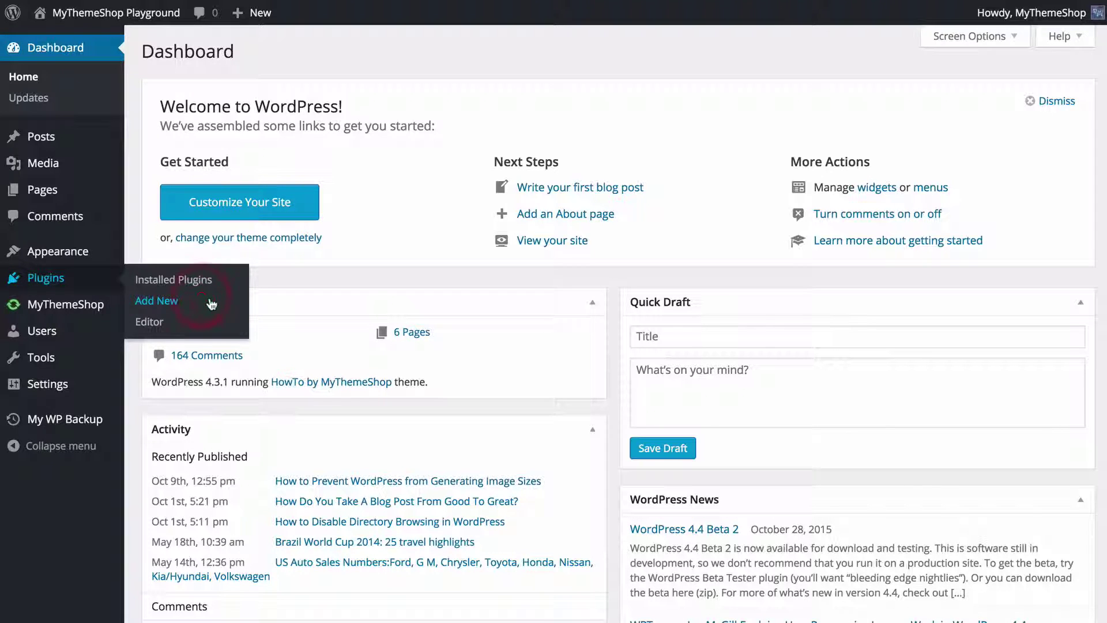
pyautogui.click(238, 303)
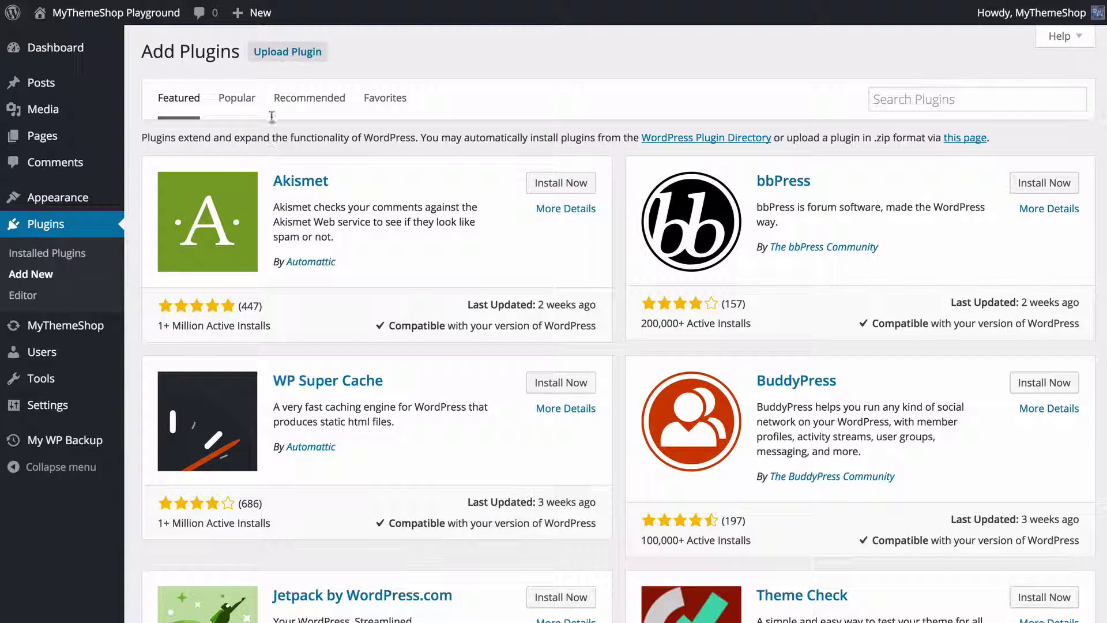
pyautogui.click(916, 99)
pyautogui.write('wp ')
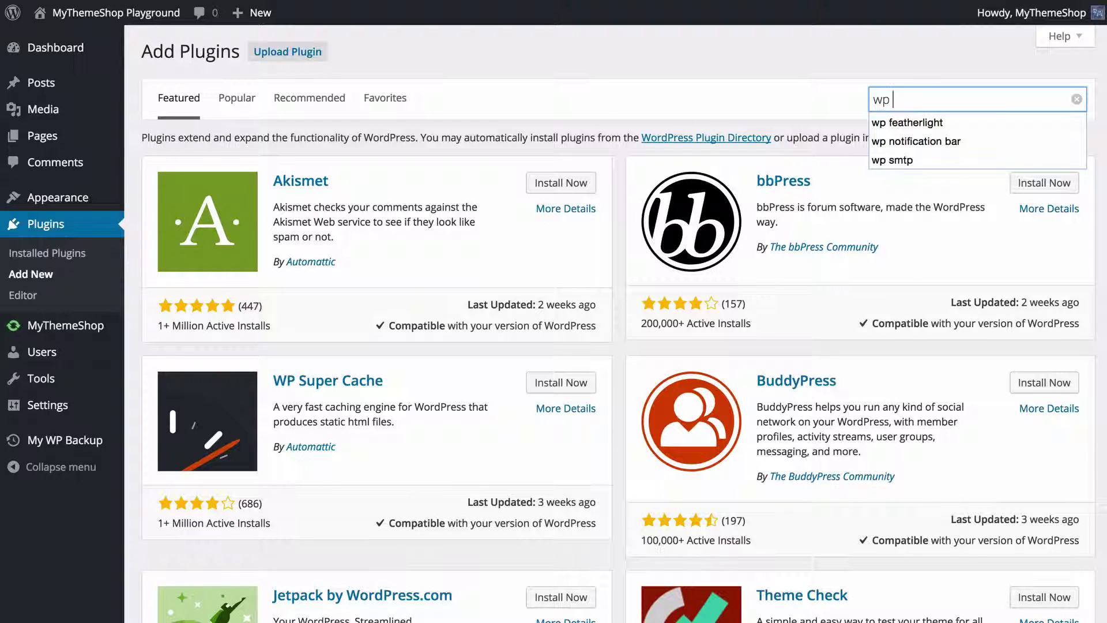
pyautogui.write('super cache')
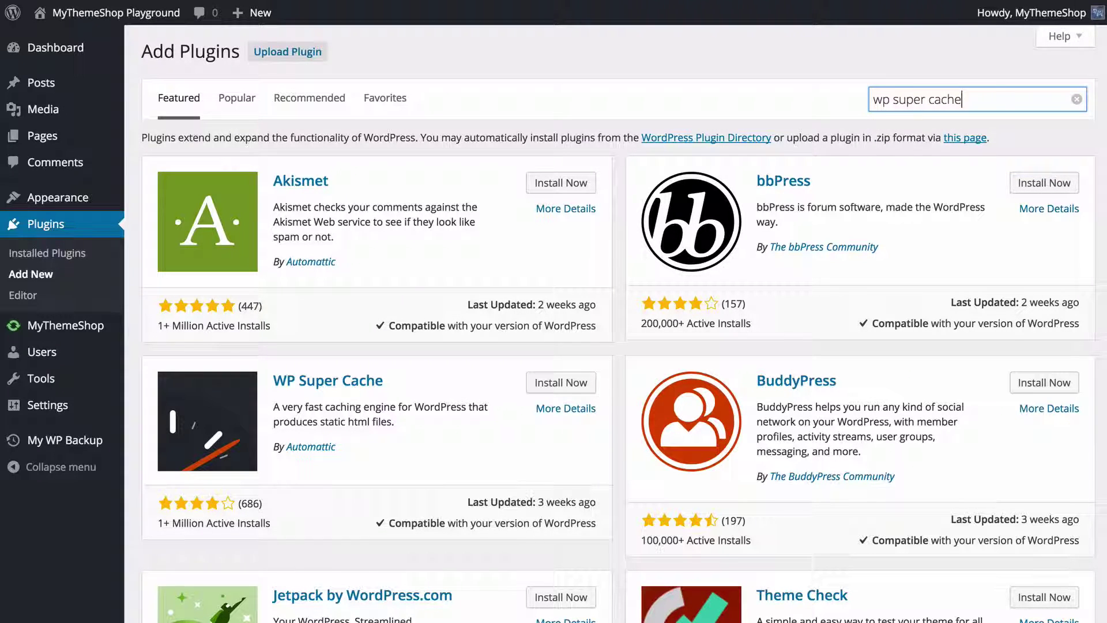
pyautogui.press('Return')
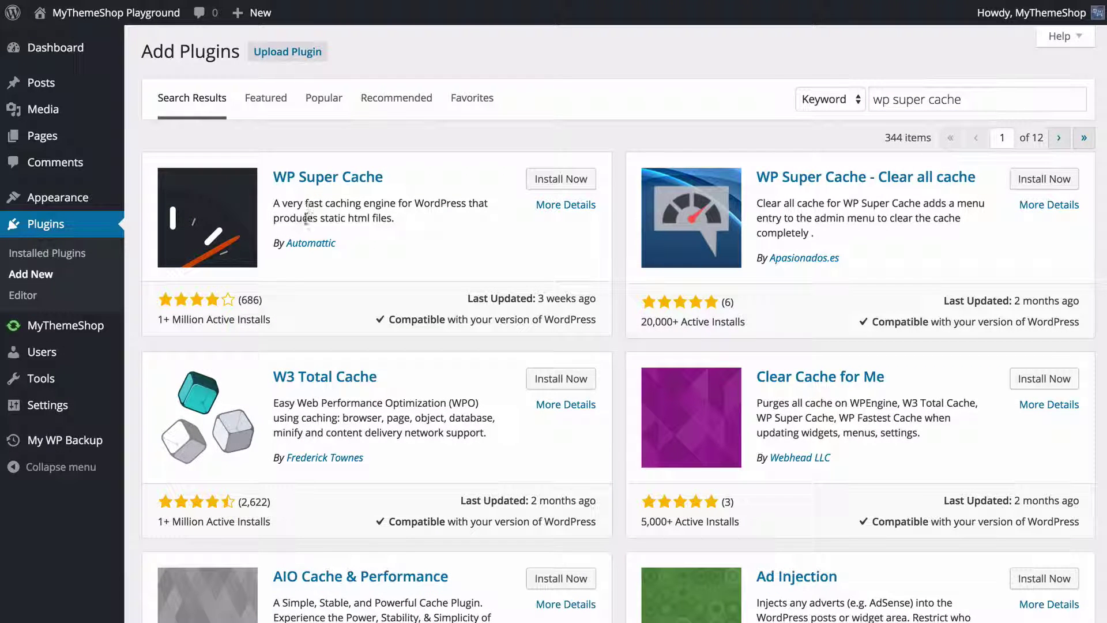
pyautogui.click(588, 184)
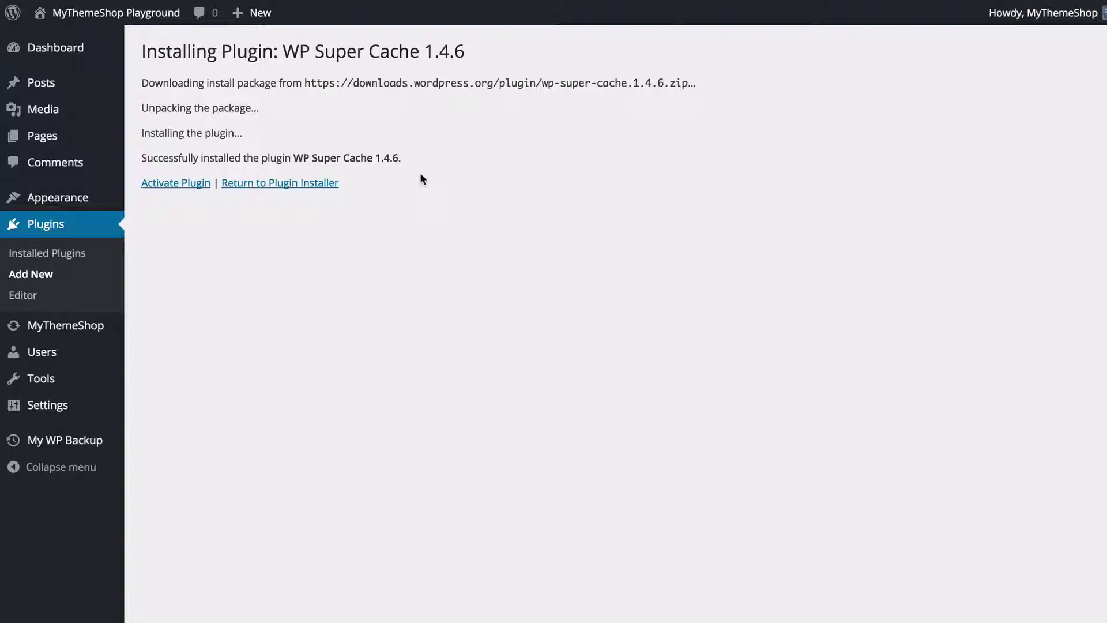
pyautogui.click(159, 186)
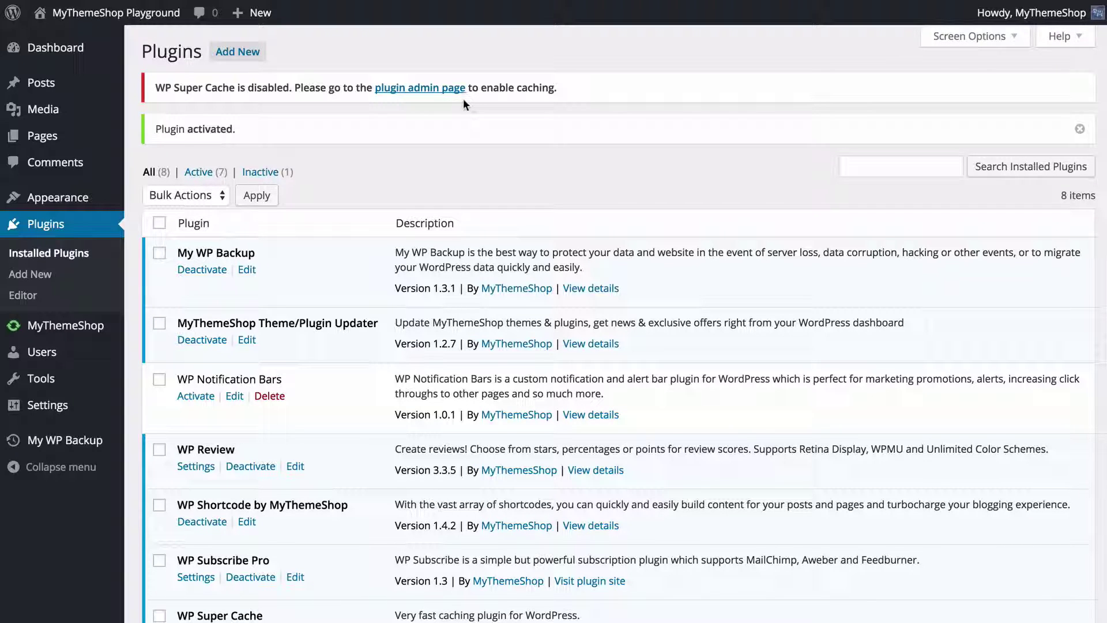
# - Switch WP Super Cache to Caching On and update its status
pyautogui.click(407, 87)
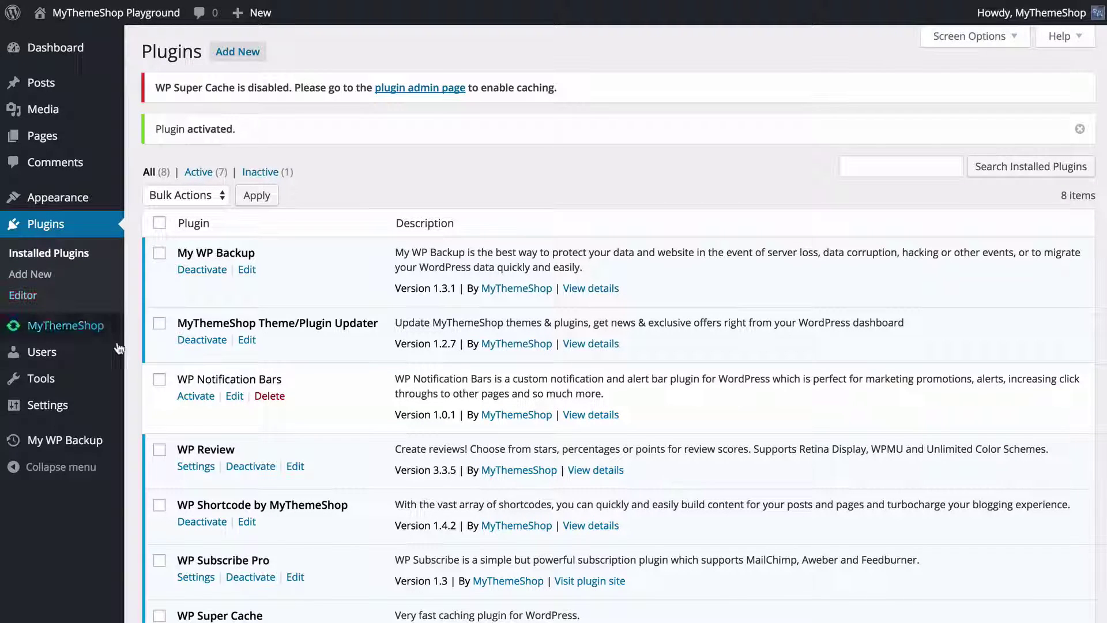
pyautogui.moveTo(95, 405)
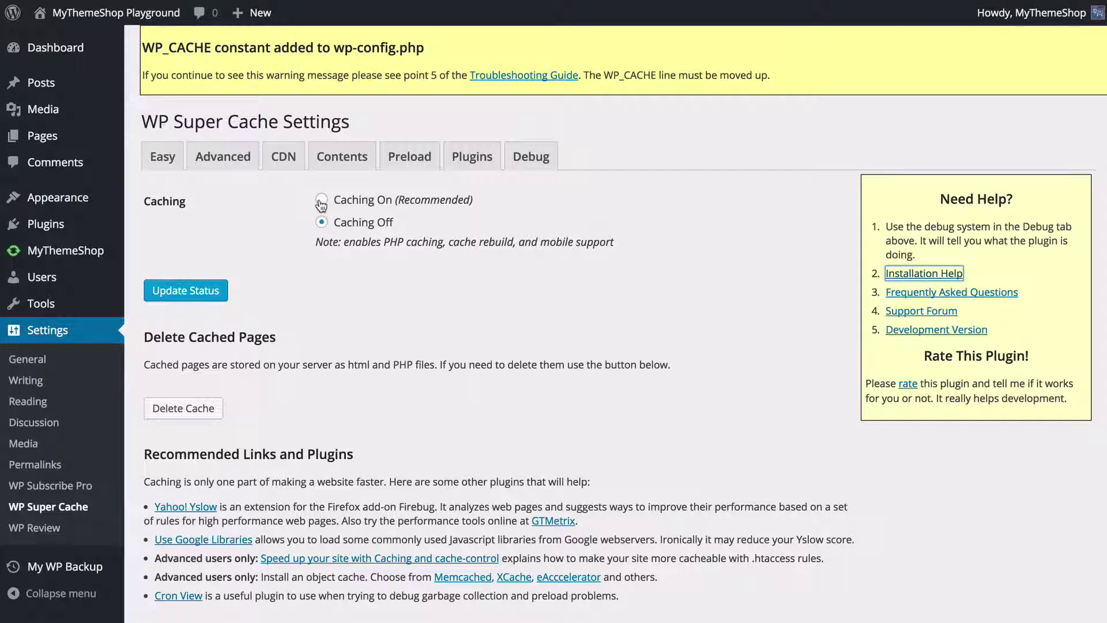
pyautogui.click(356, 203)
pyautogui.click(213, 290)
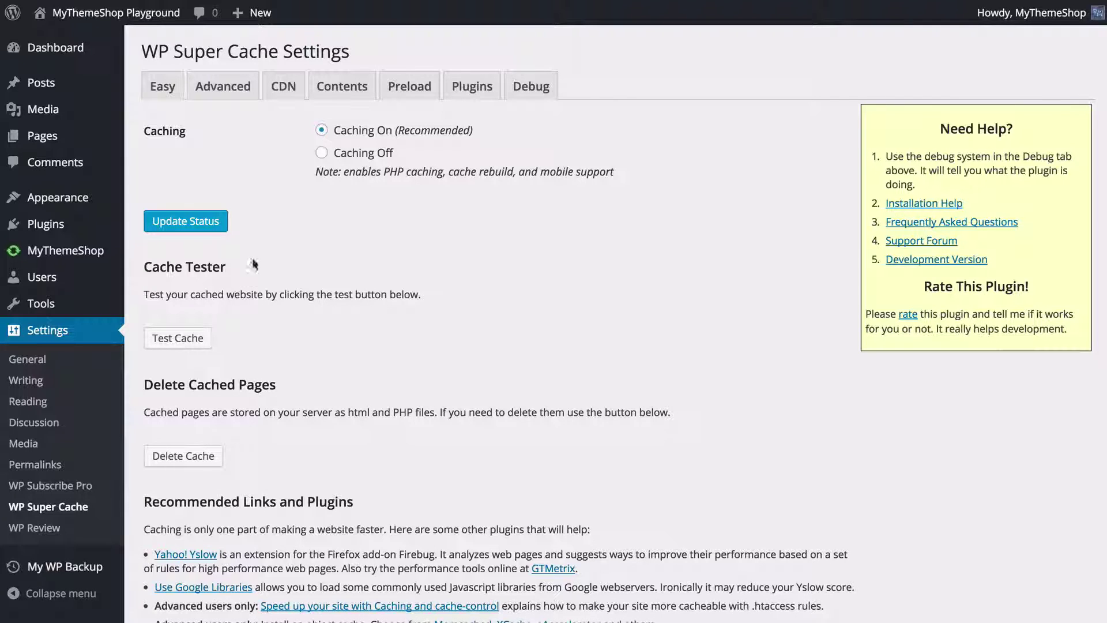
# - Run the cache test and confirm both page timestamps match
pyautogui.click(188, 340)
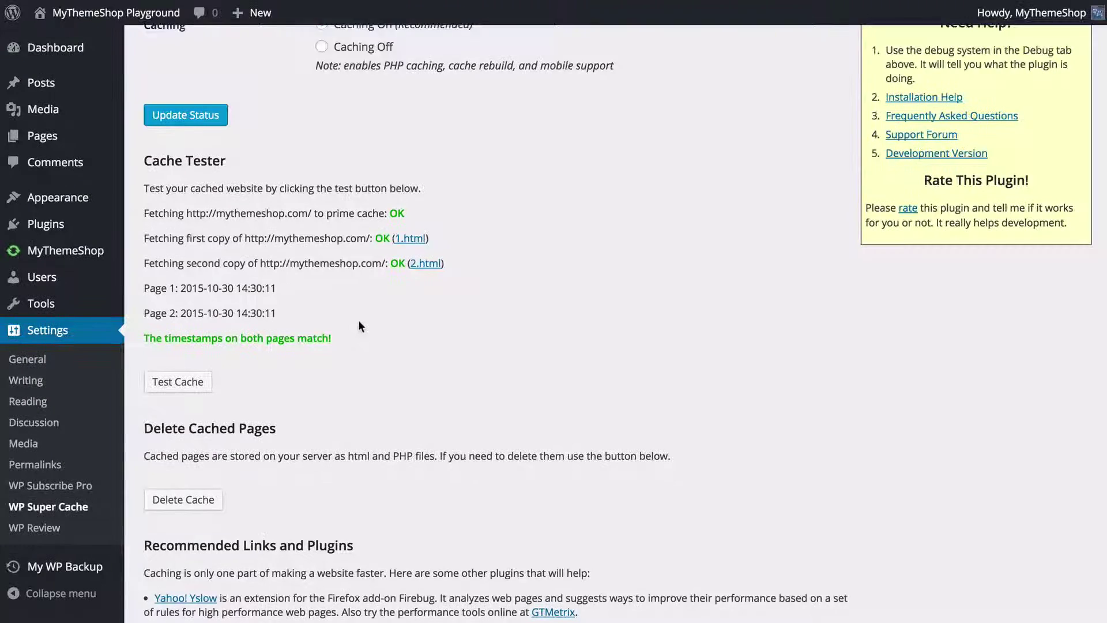
pyautogui.scroll(-3, 358, 324)
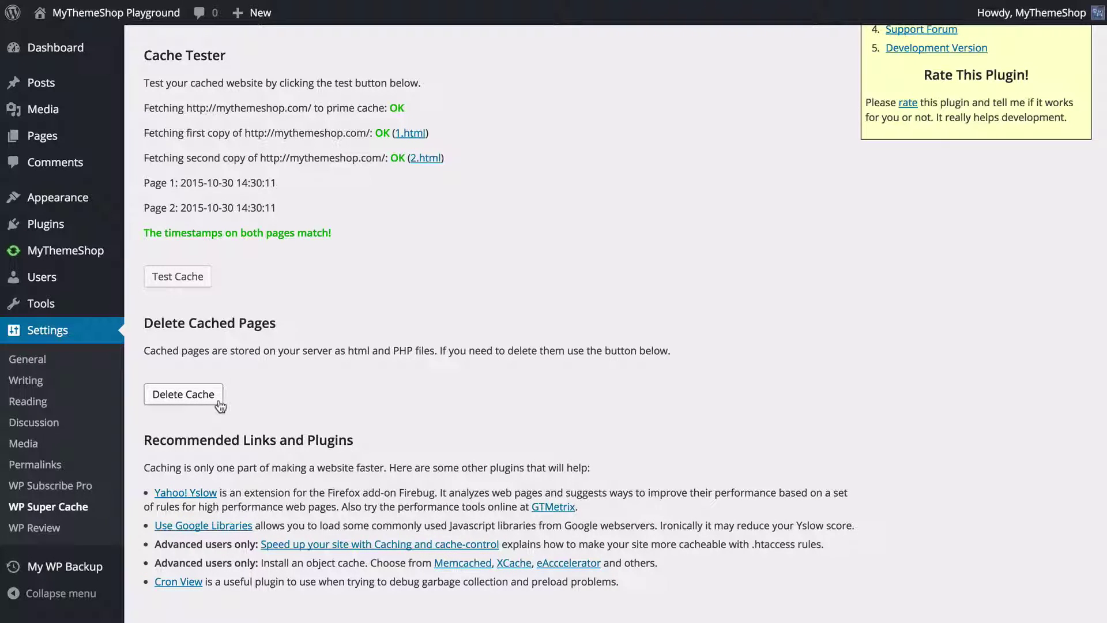
pyautogui.scroll(6, 267, 281)
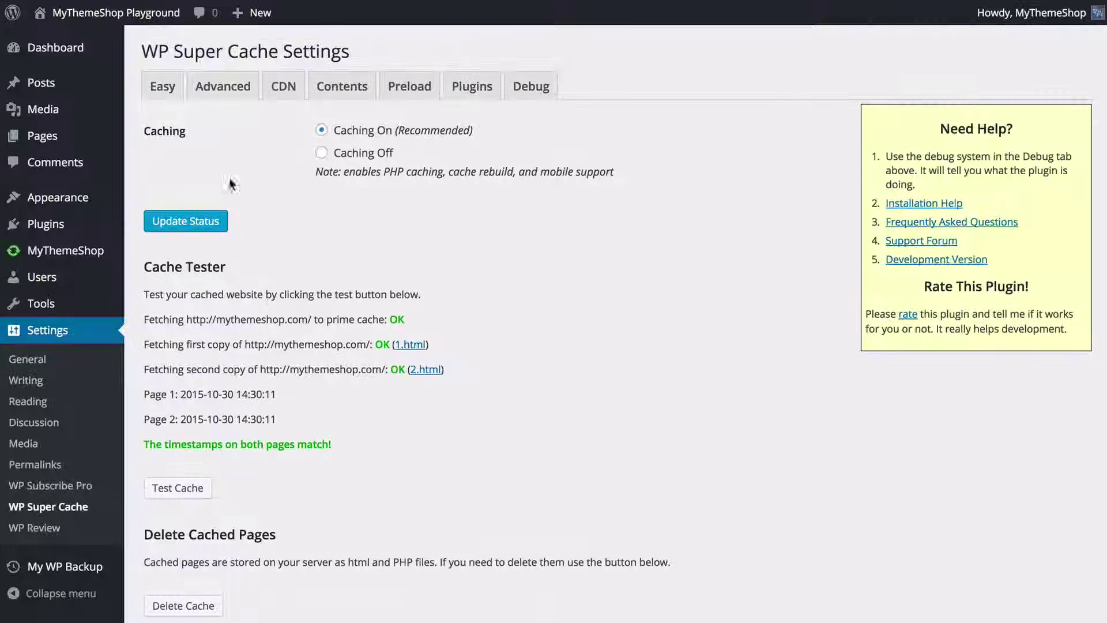
# - In Advanced settings, enable Compress pages, 304 Not Modified, and Don't cache for known users, then save
pyautogui.click(164, 90)
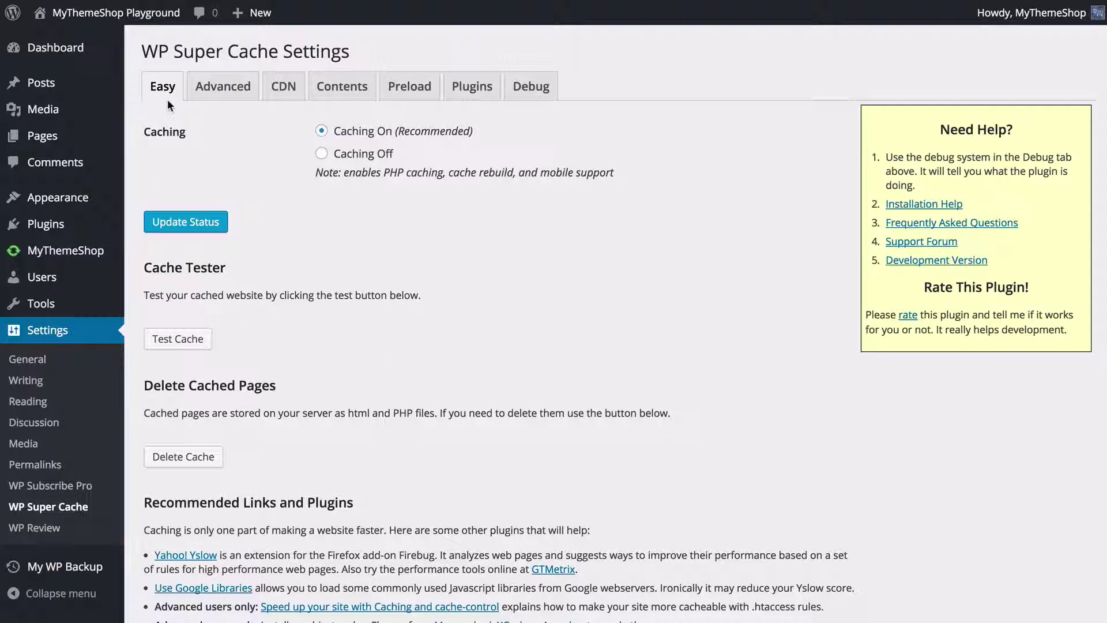
pyautogui.click(221, 89)
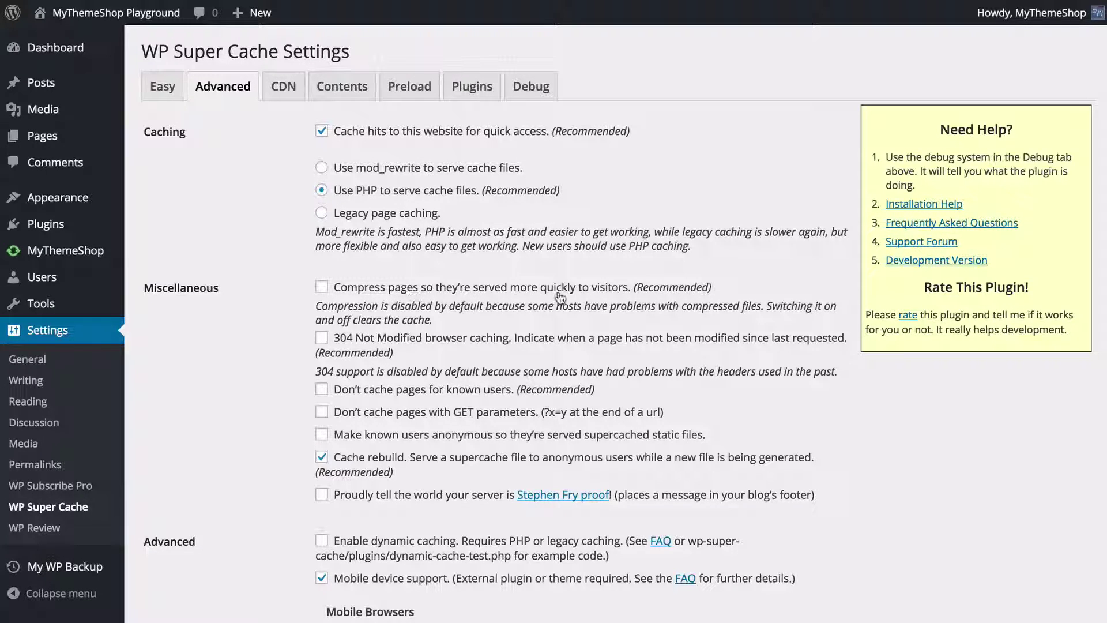
pyautogui.click(373, 294)
pyautogui.click(323, 340)
pyautogui.click(322, 390)
pyautogui.scroll(-10, 278, 376)
pyautogui.scroll(-4, 234, 323)
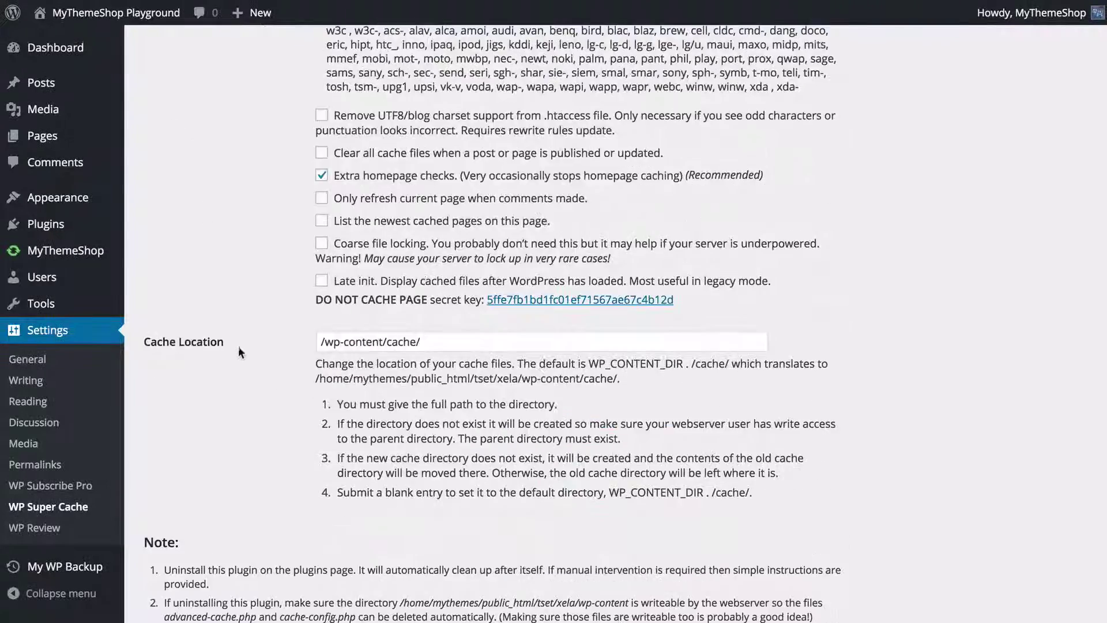
pyautogui.scroll(-4, 276, 336)
pyautogui.scroll(-4, 250, 248)
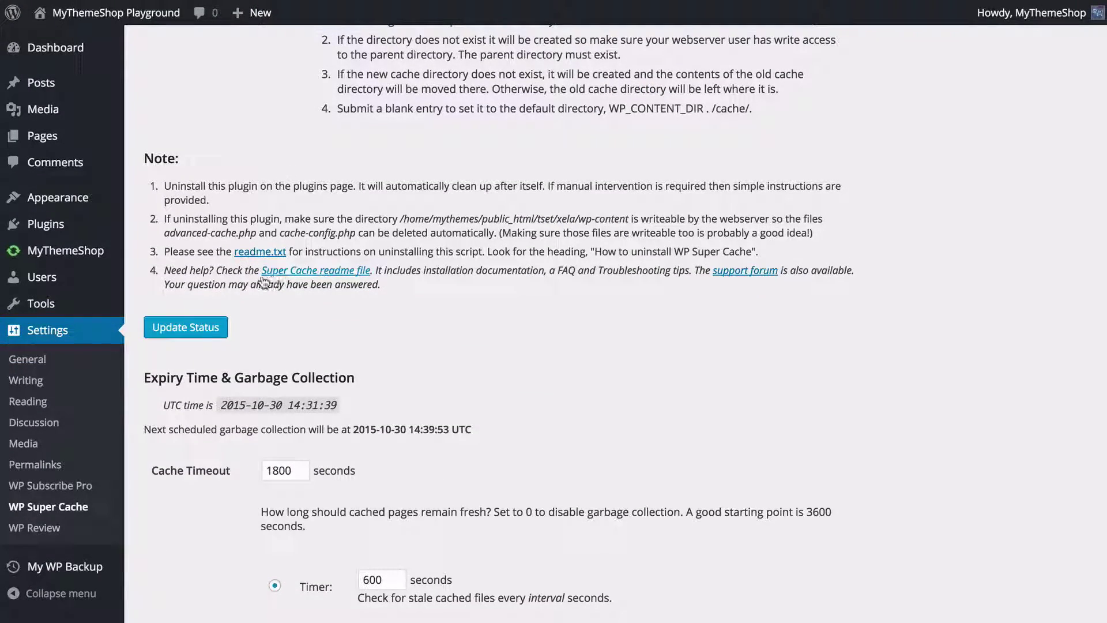
pyautogui.click(204, 333)
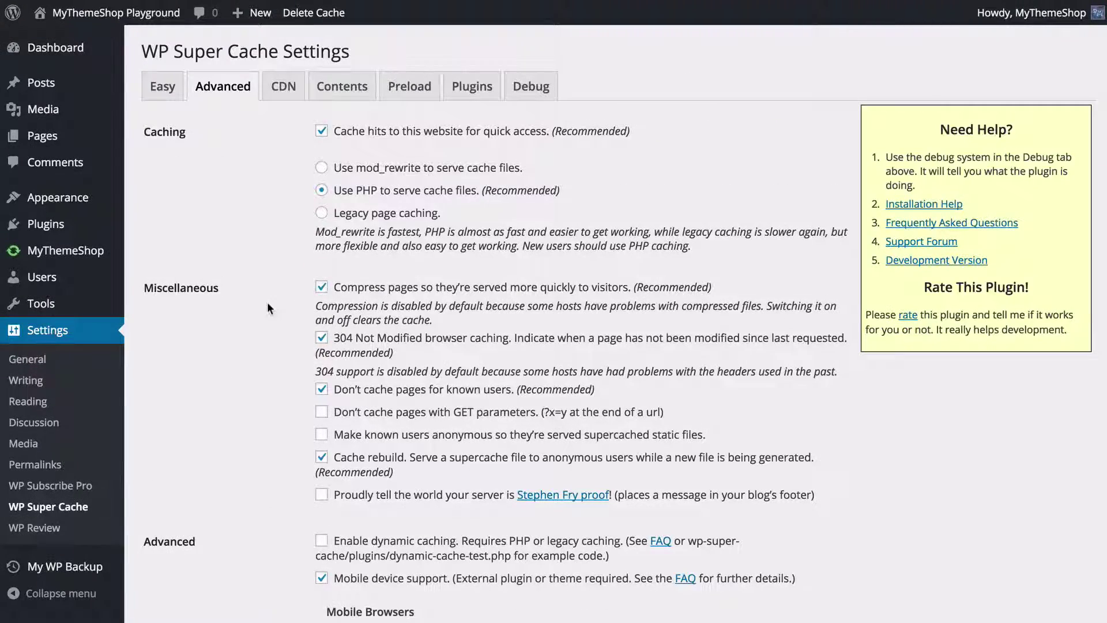
pyautogui.scroll(-20, 247, 302)
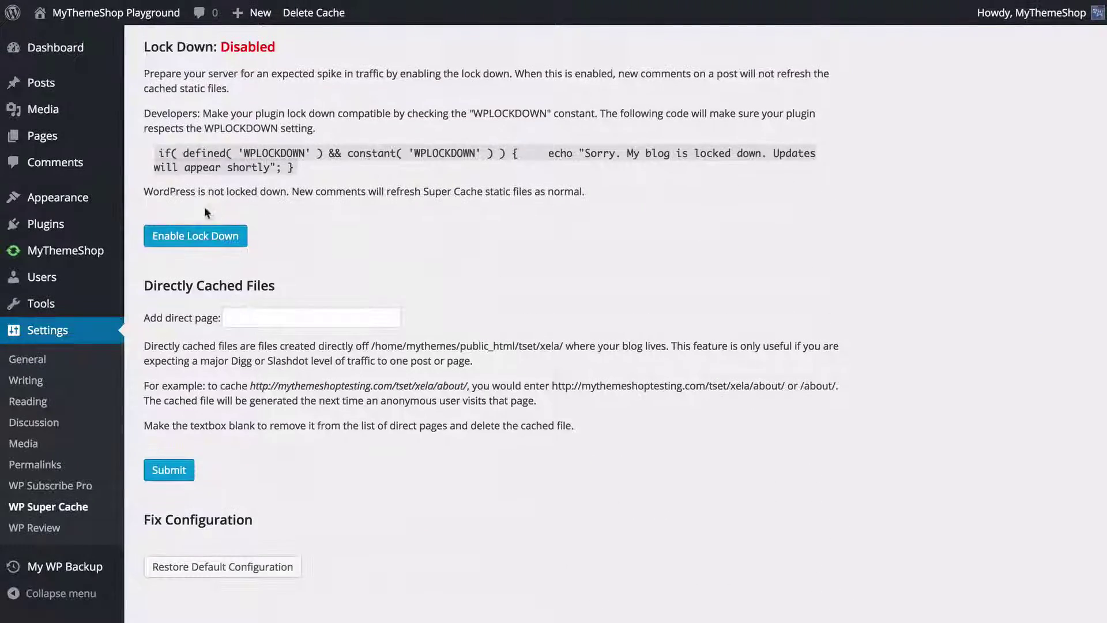
pyautogui.scroll(14, 271, 282)
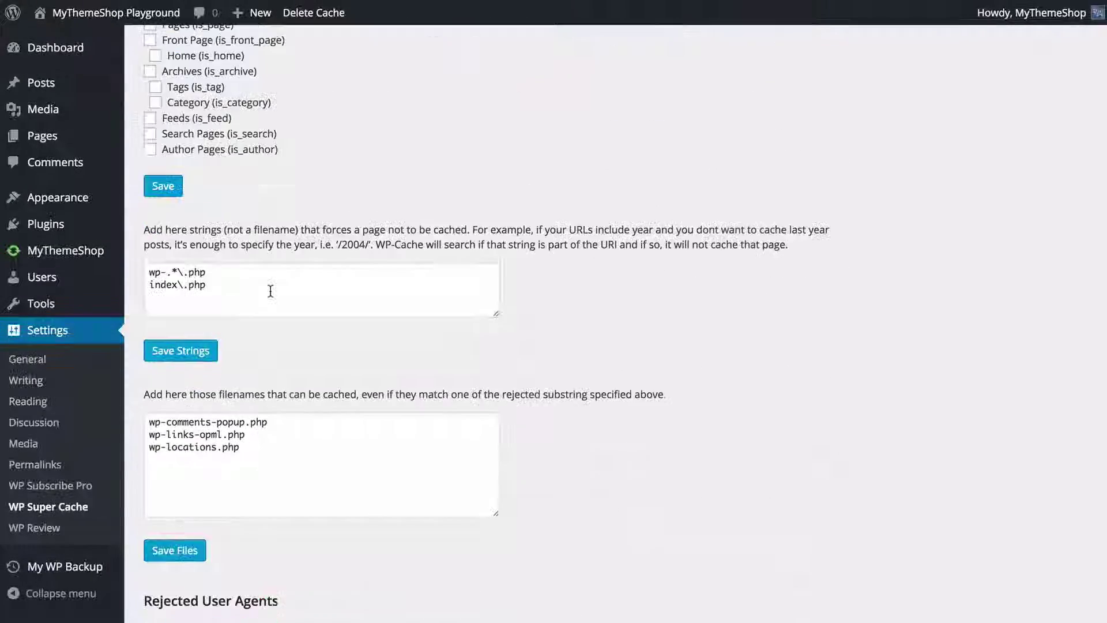
pyautogui.scroll(10, 270, 291)
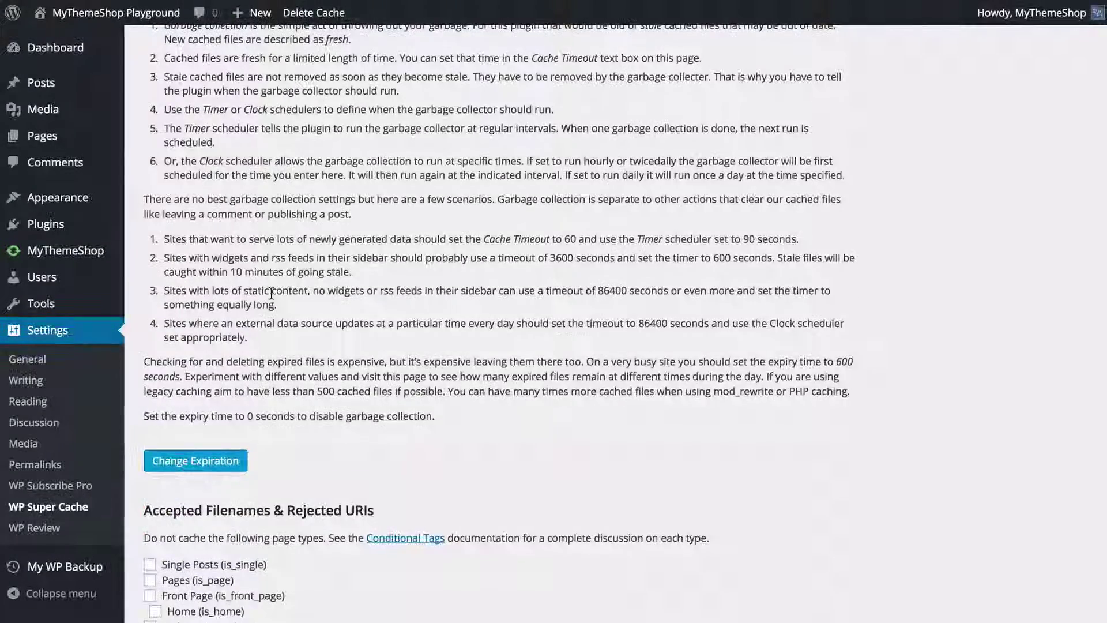
pyautogui.scroll(-5, 271, 292)
pyautogui.scroll(13, 282, 295)
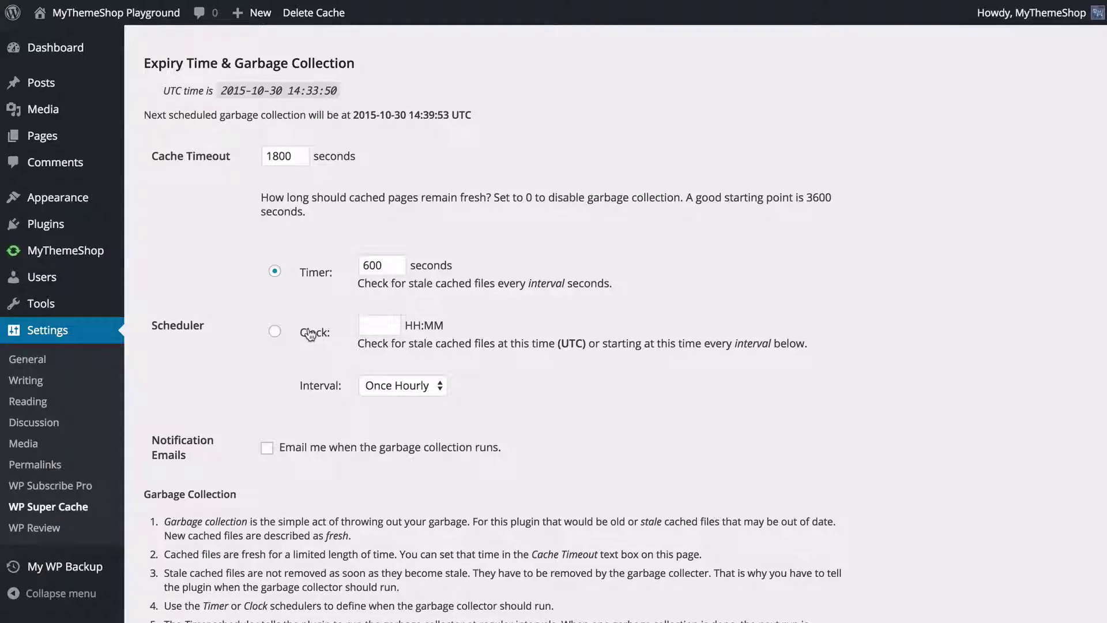
pyautogui.scroll(-2, 295, 319)
pyautogui.scroll(-2, 289, 243)
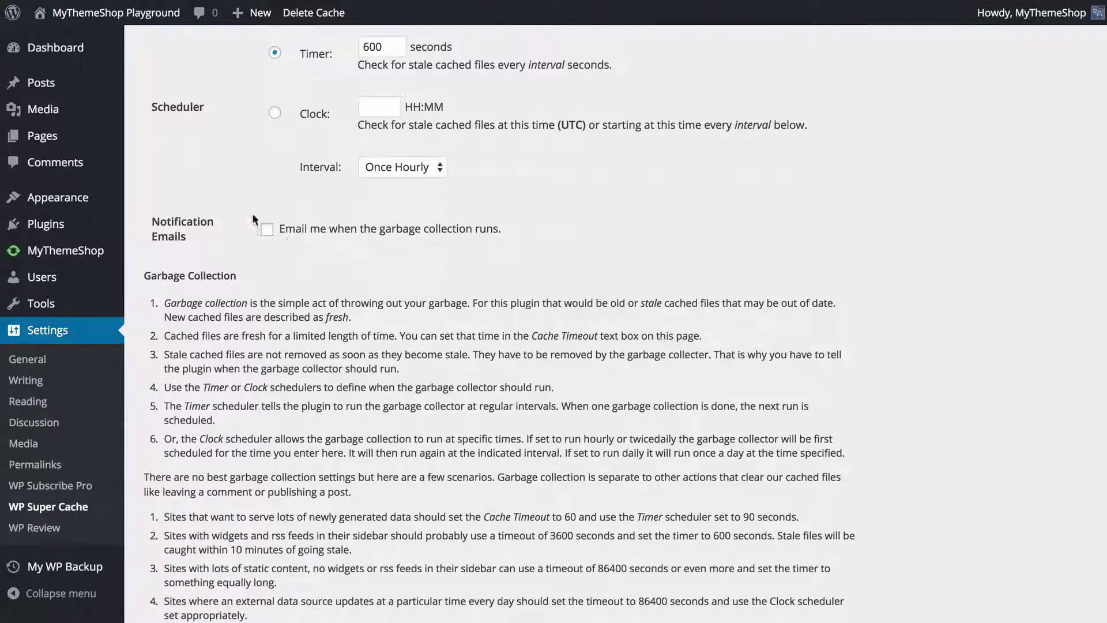
pyautogui.scroll(-4, 256, 225)
pyautogui.scroll(-5, 256, 253)
pyautogui.scroll(-2, 256, 258)
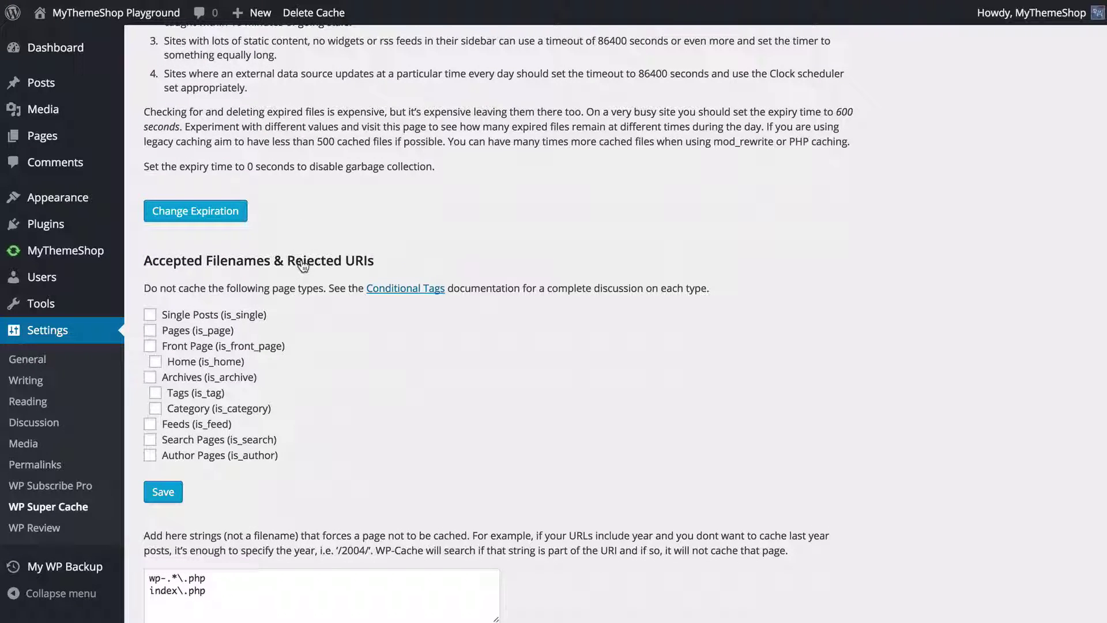
pyautogui.click(254, 315)
pyautogui.click(254, 317)
pyautogui.click(219, 331)
pyautogui.click(217, 330)
pyautogui.scroll(-2, 302, 293)
pyautogui.scroll(-3, 306, 288)
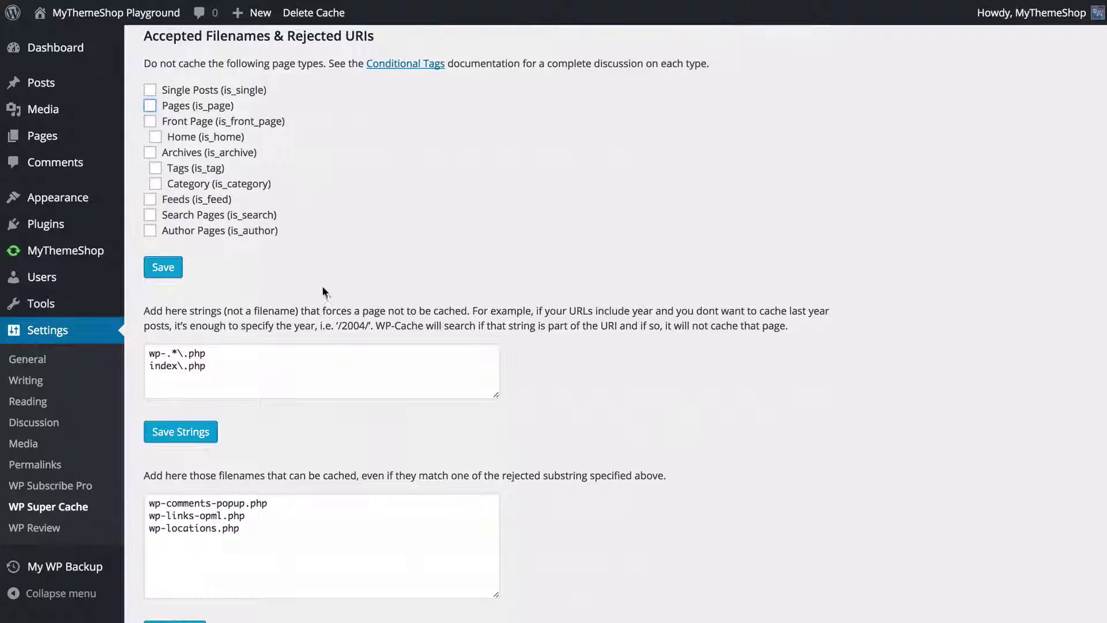
pyautogui.scroll(-1, 308, 361)
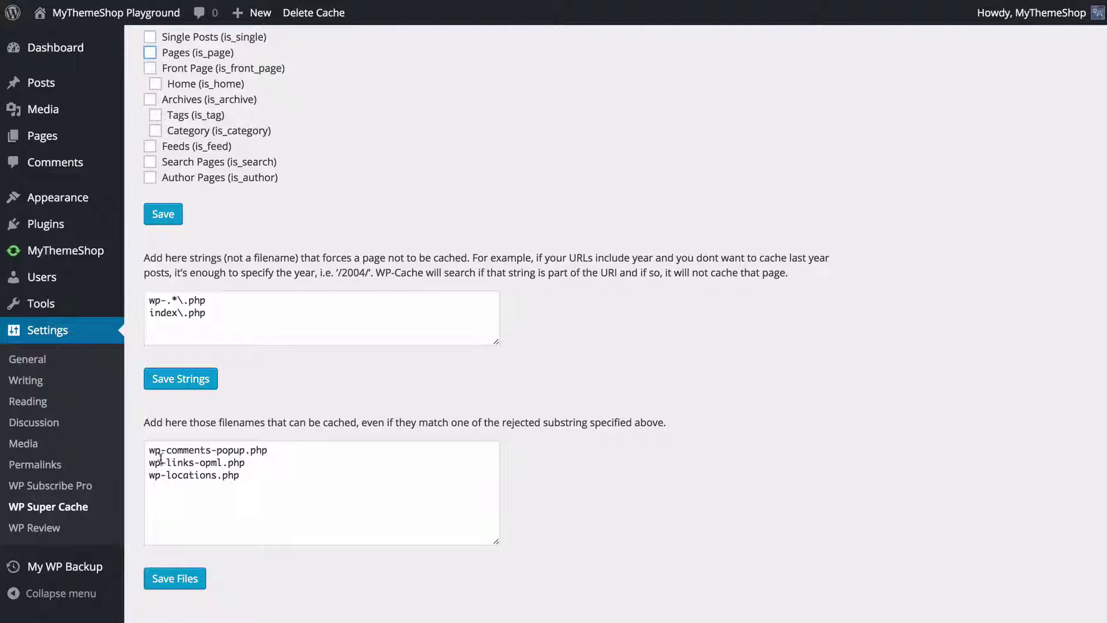
pyautogui.scroll(-2, 287, 392)
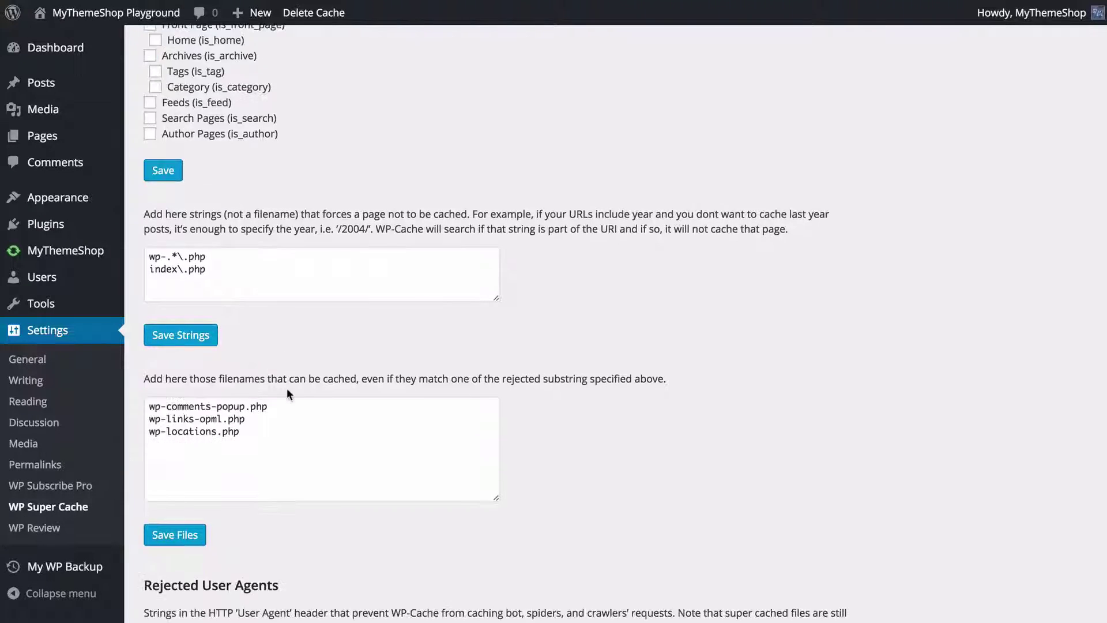
pyautogui.scroll(-10, 289, 388)
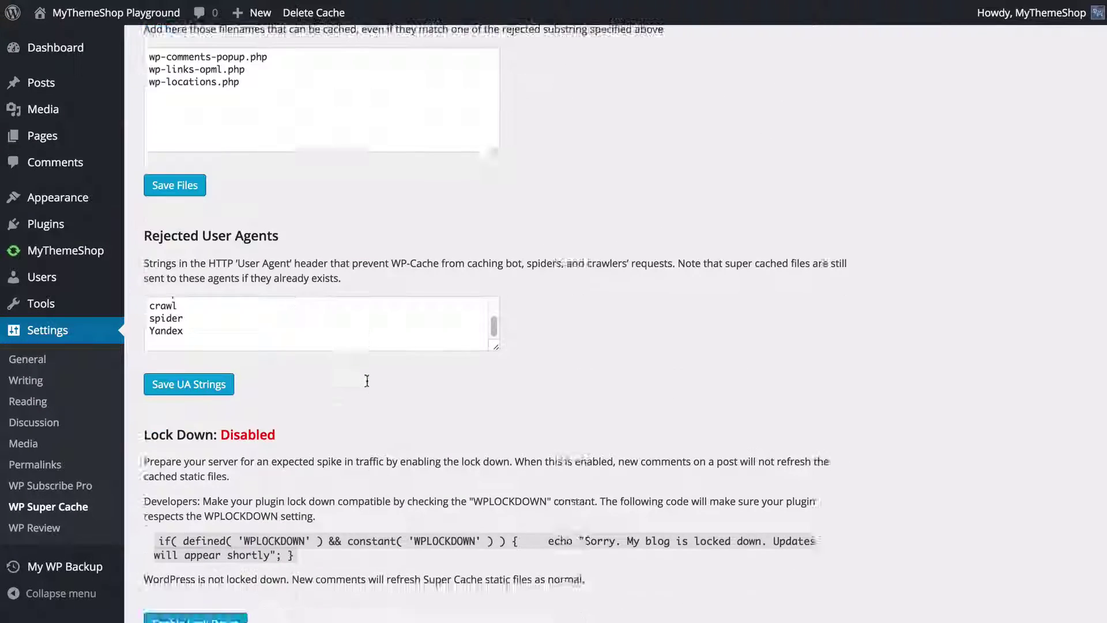
pyautogui.scroll(-3, 367, 382)
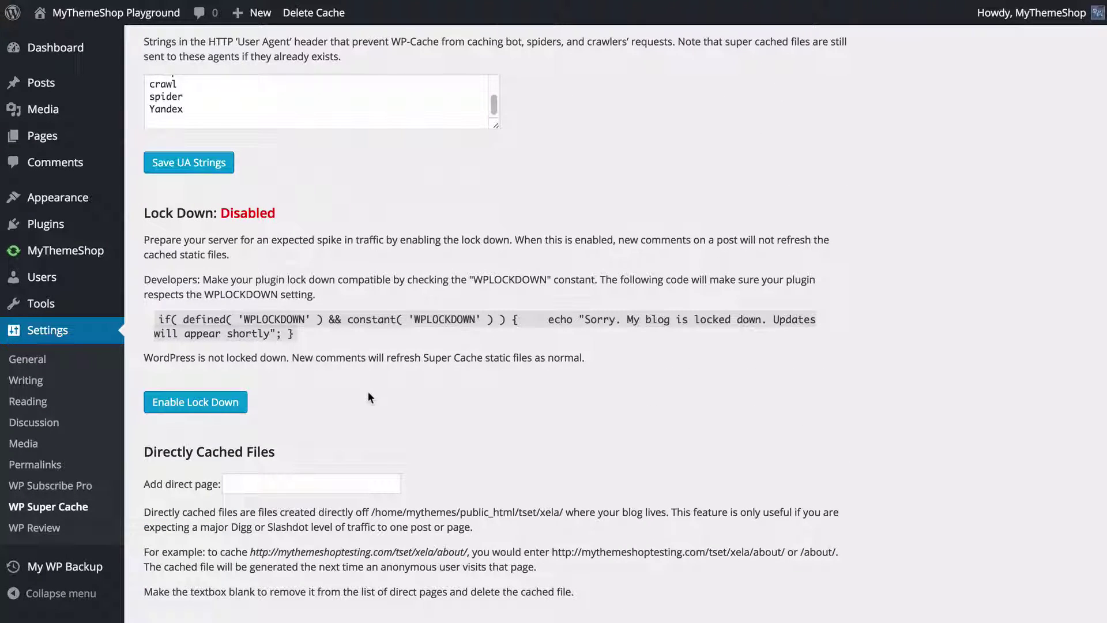
pyautogui.scroll(-1, 346, 328)
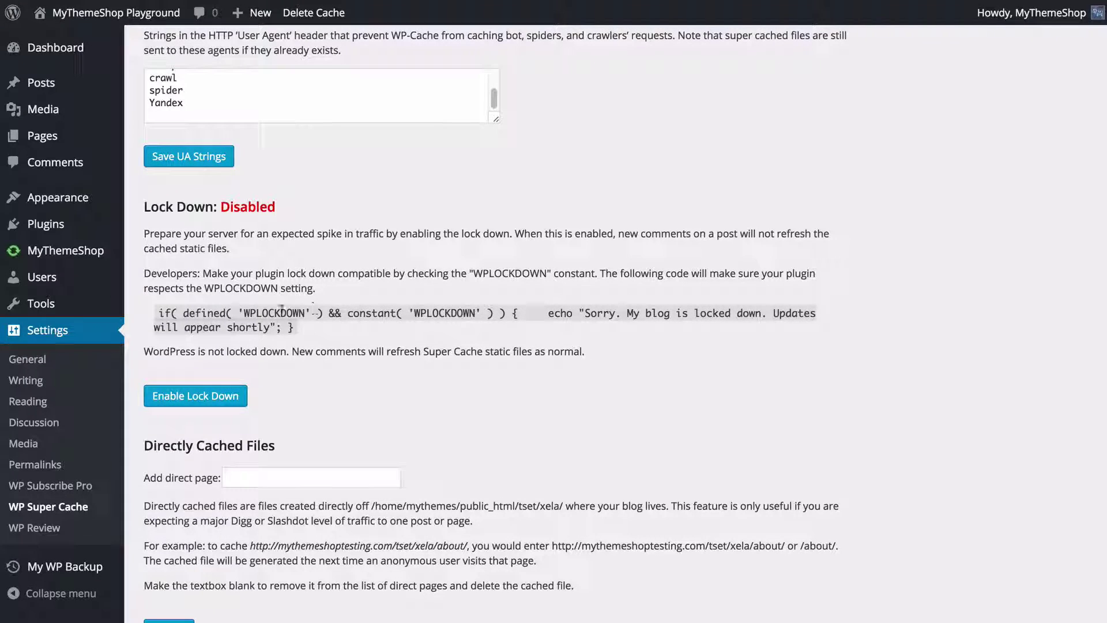
pyautogui.scroll(-1, 315, 308)
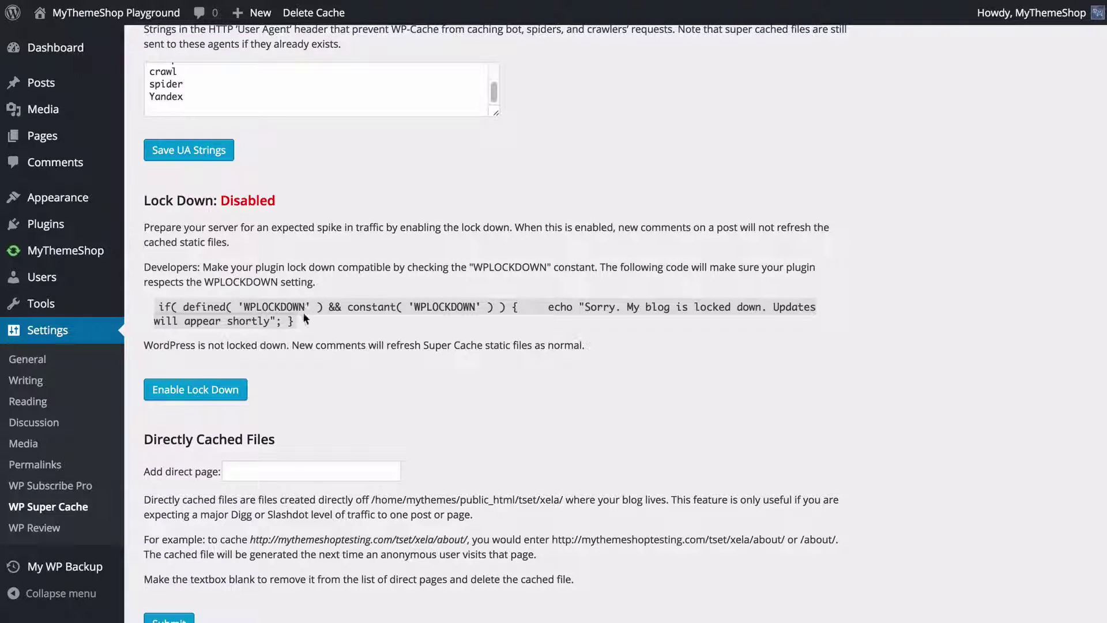
pyautogui.scroll(-3, 300, 312)
pyautogui.scroll(-6, 290, 337)
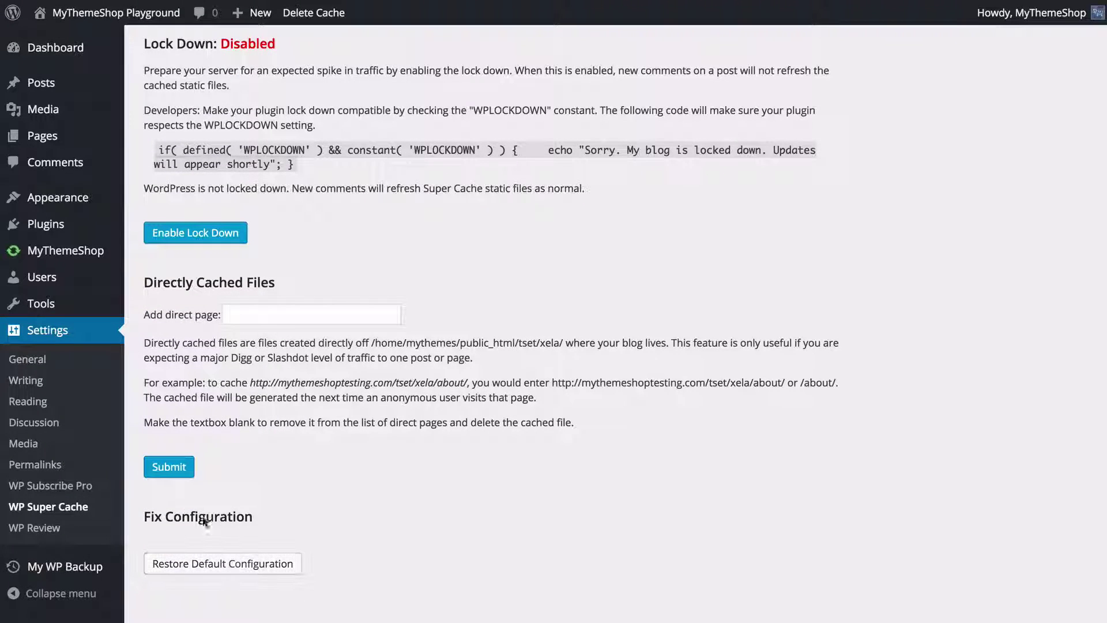
pyautogui.scroll(1, 353, 351)
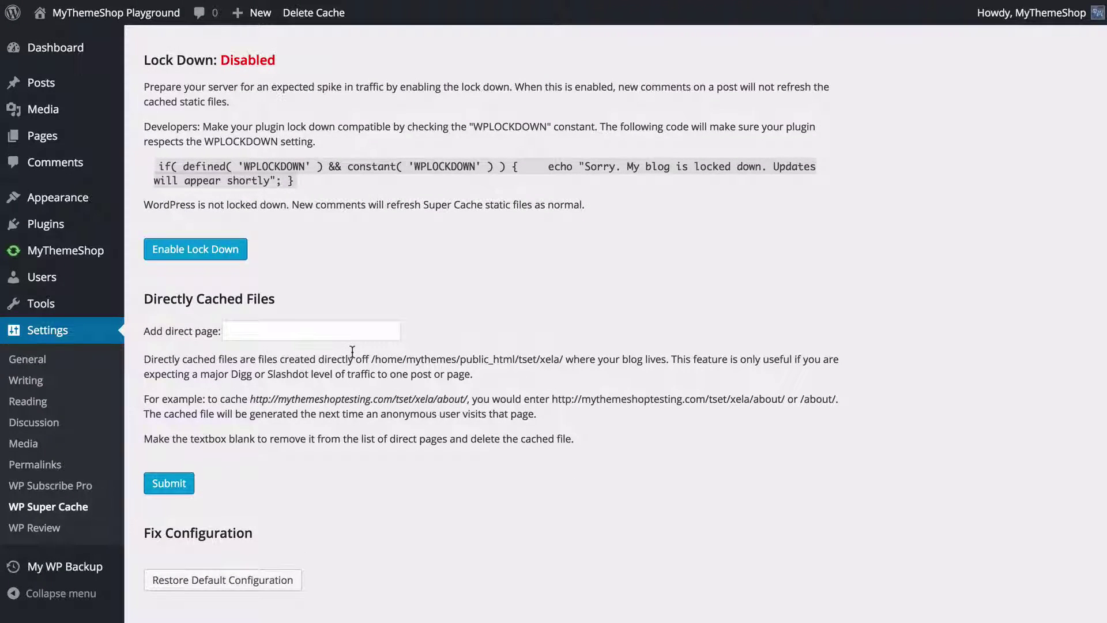
pyautogui.scroll(20, 399, 267)
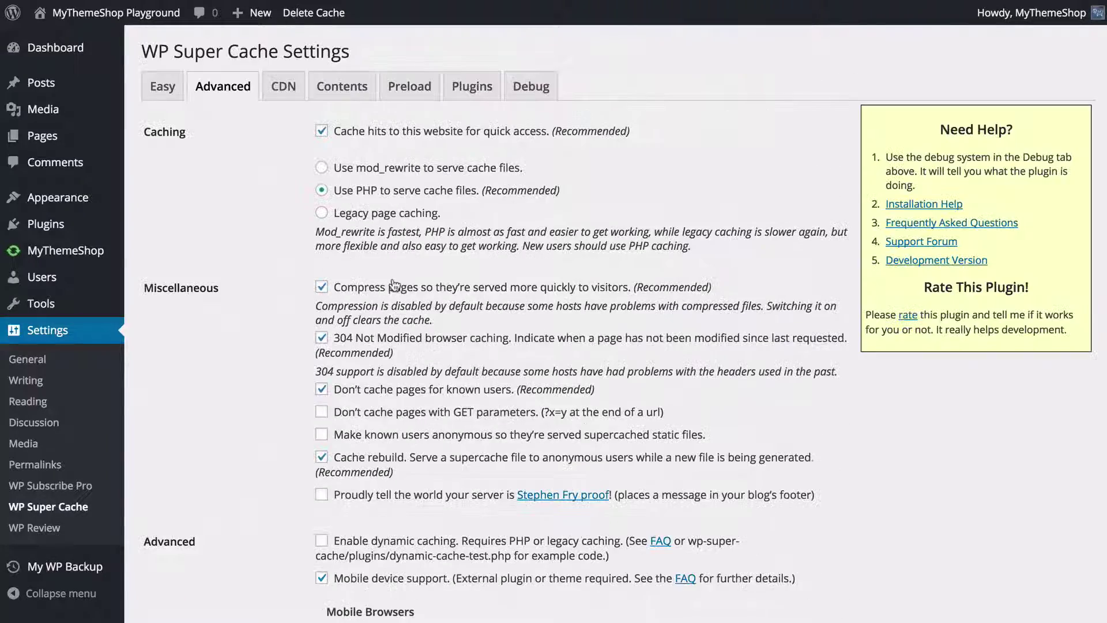
# - Look over the CDN options, then view Contents showing 0 cached and 0 expired pages
pyautogui.click(284, 91)
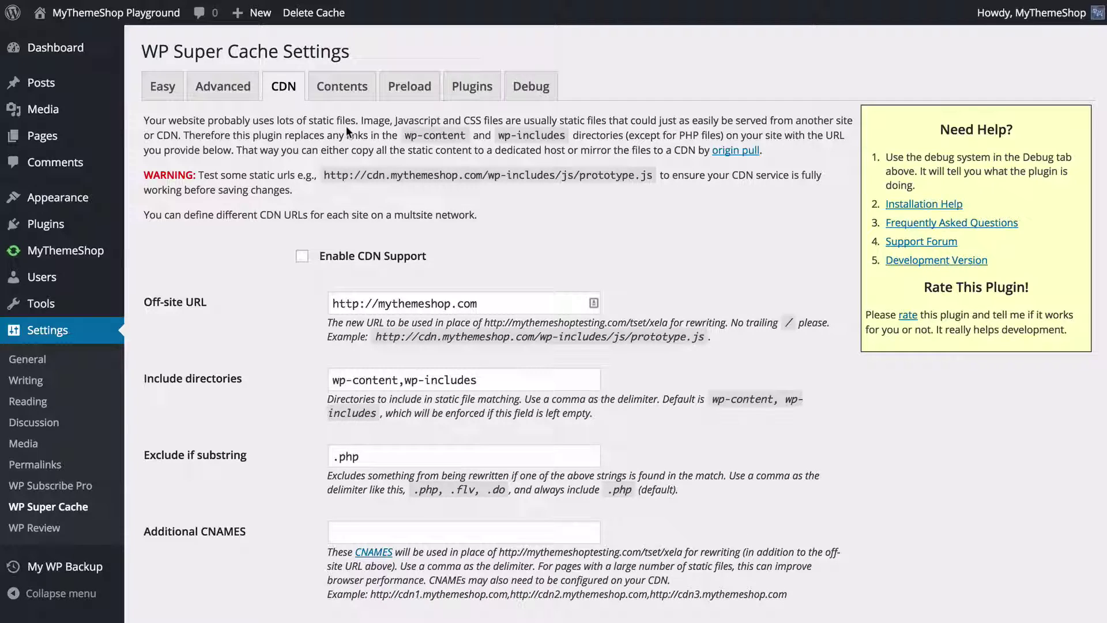
pyautogui.click(335, 99)
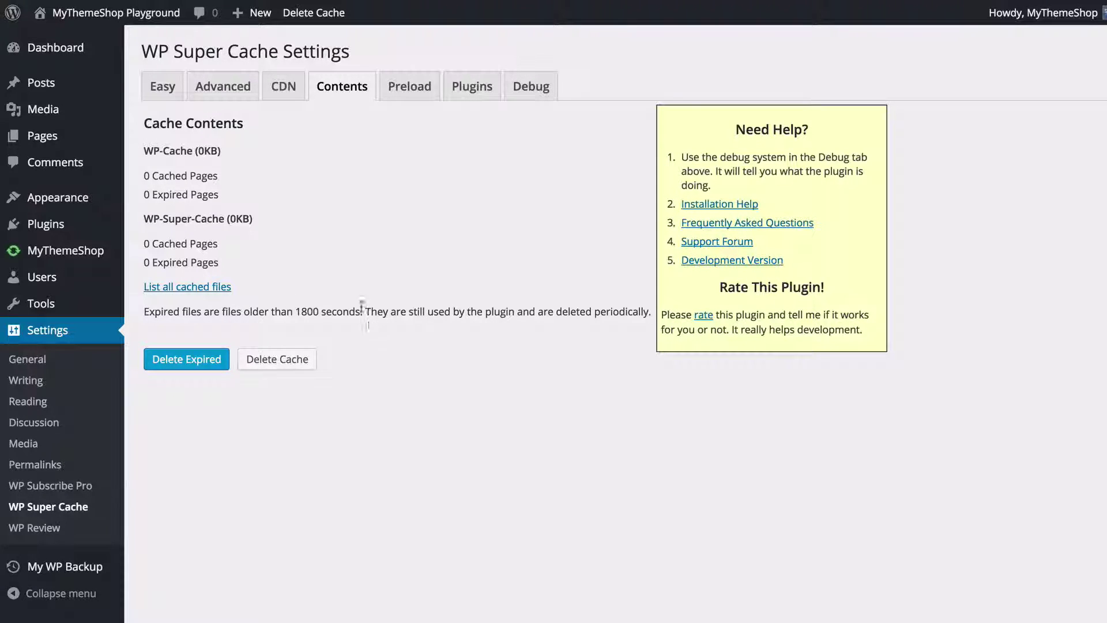
# - Check Preload mode on the Preload tab and update the settings
pyautogui.click(407, 92)
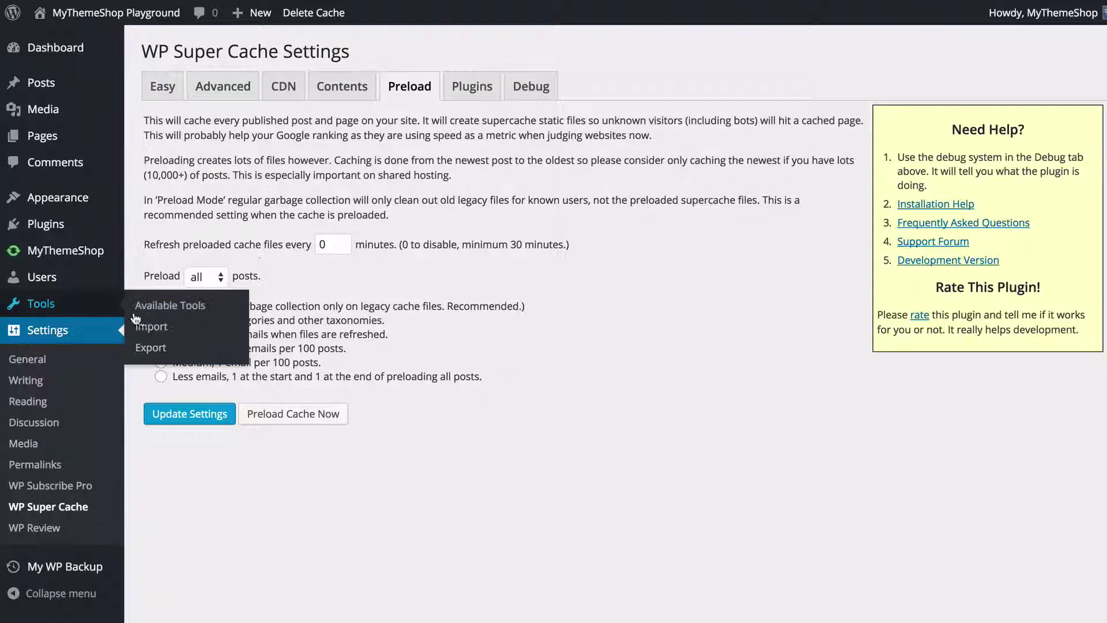
pyautogui.click(150, 305)
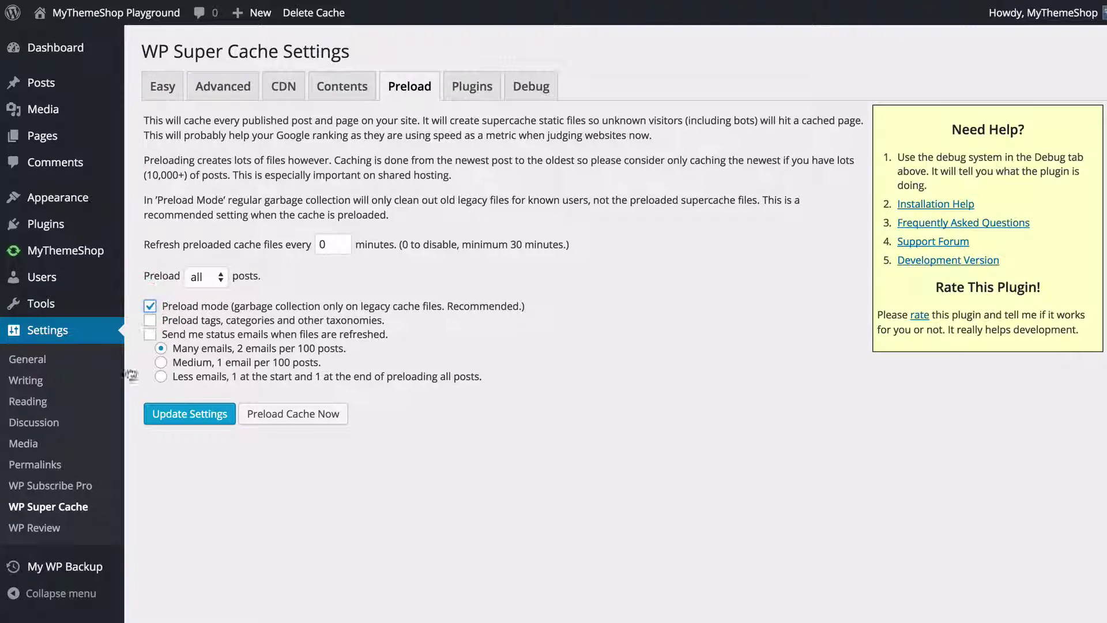
pyautogui.click(173, 415)
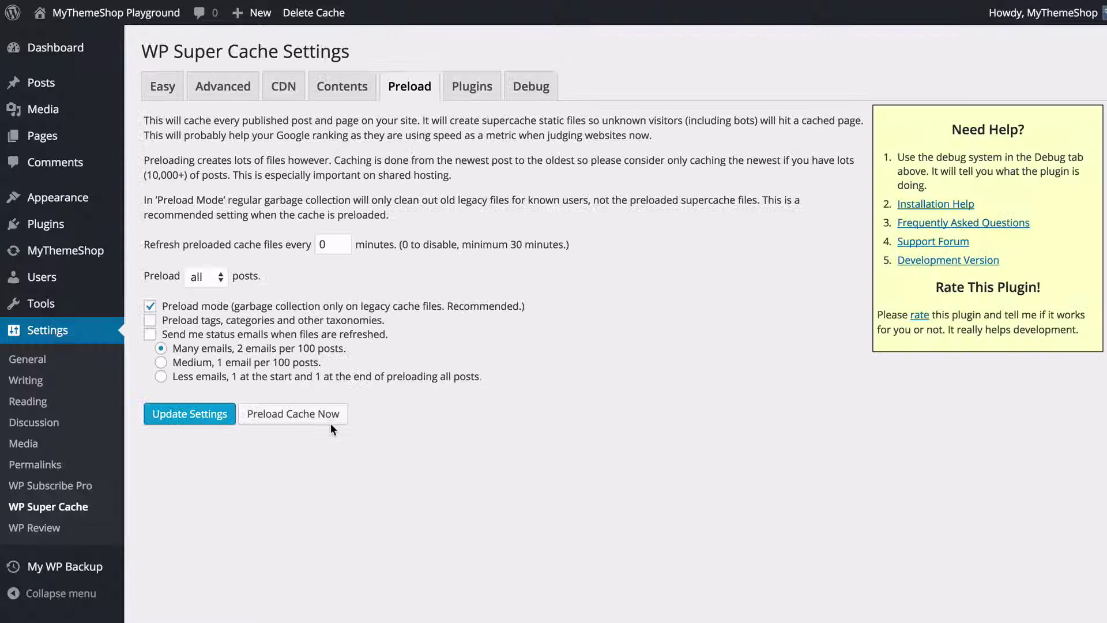
pyautogui.click(292, 421)
# - Scroll through WP Super Cache's add-on plugins list, then go to the Debug tab
pyautogui.click(472, 87)
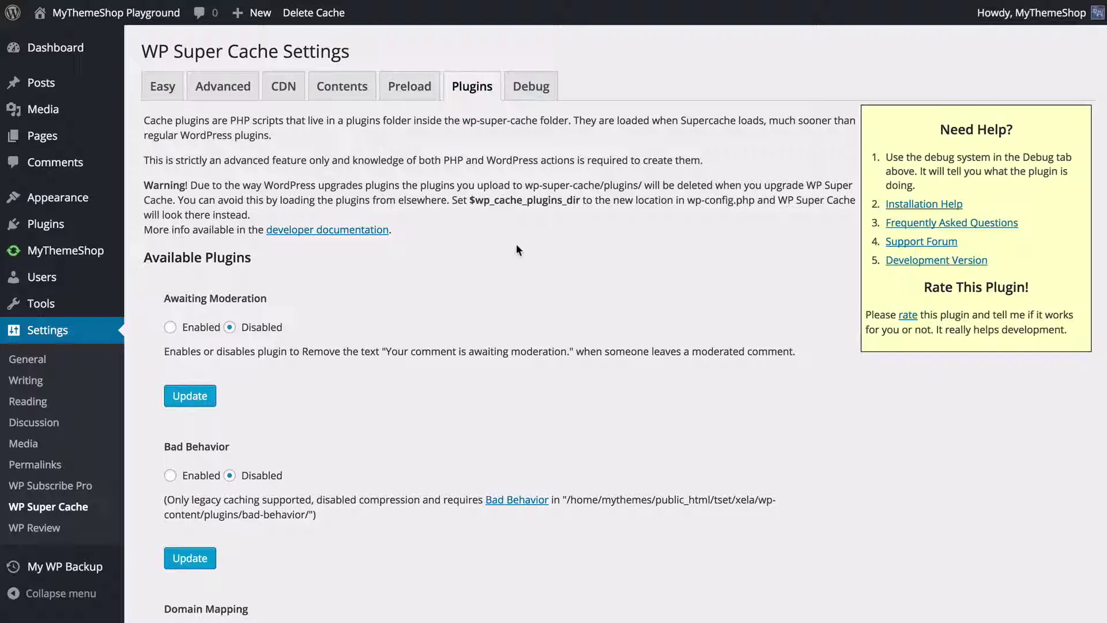
pyautogui.click(422, 226)
pyautogui.scroll(-6, 466, 382)
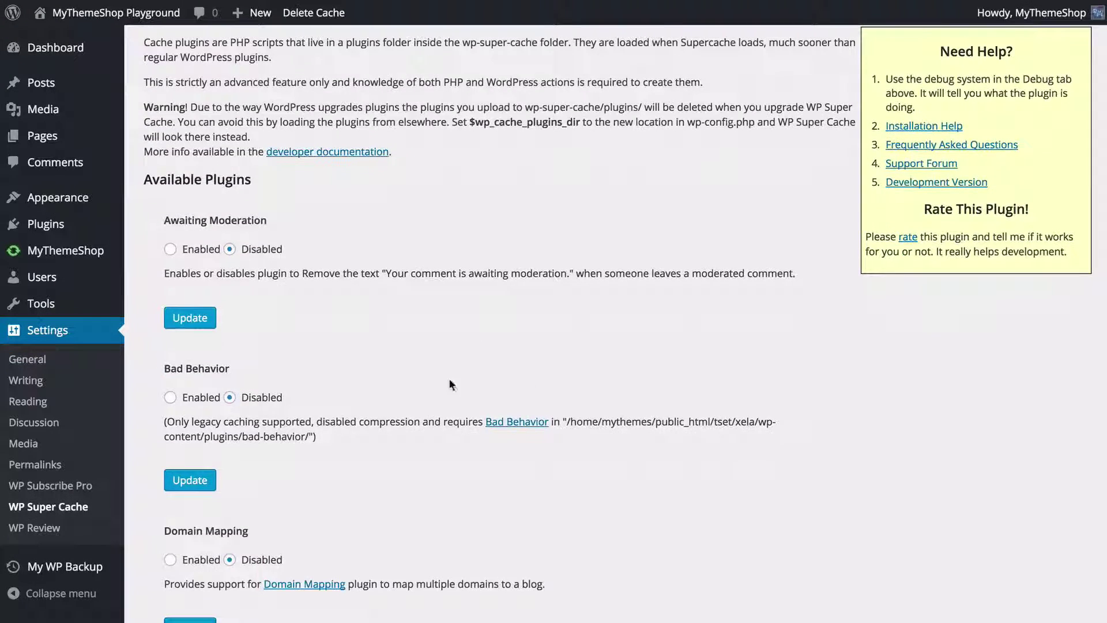
pyautogui.scroll(-3, 446, 409)
pyautogui.scroll(9, 482, 379)
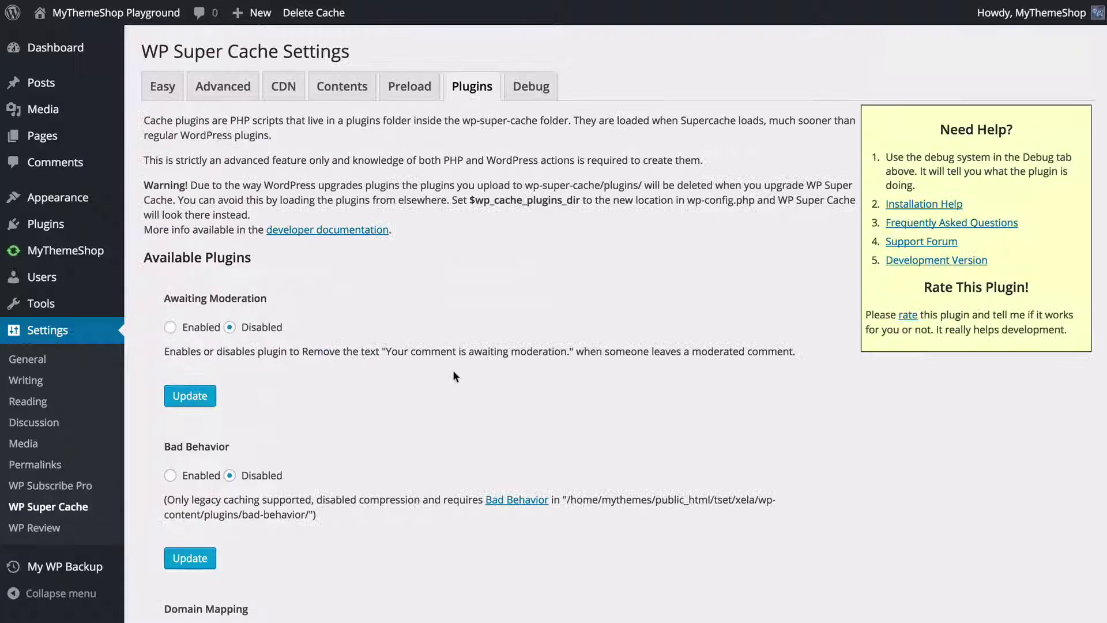
pyautogui.click(528, 91)
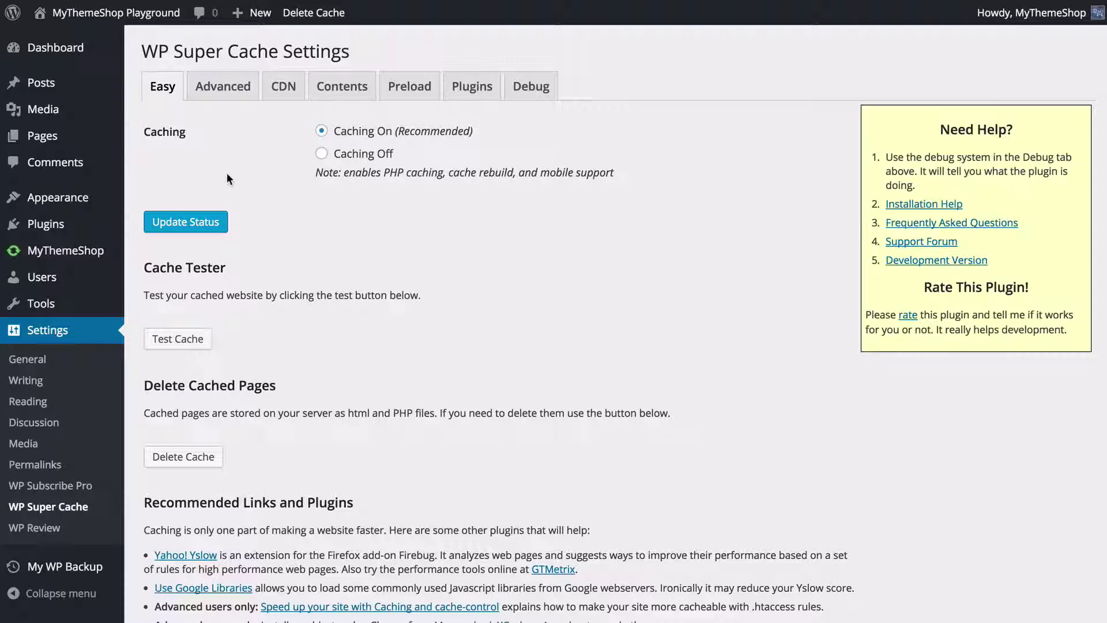
# - Deactivate WP Super Cache in the Plugins list, leaving 6 active and 2 inactive
pyautogui.click(91, 226)
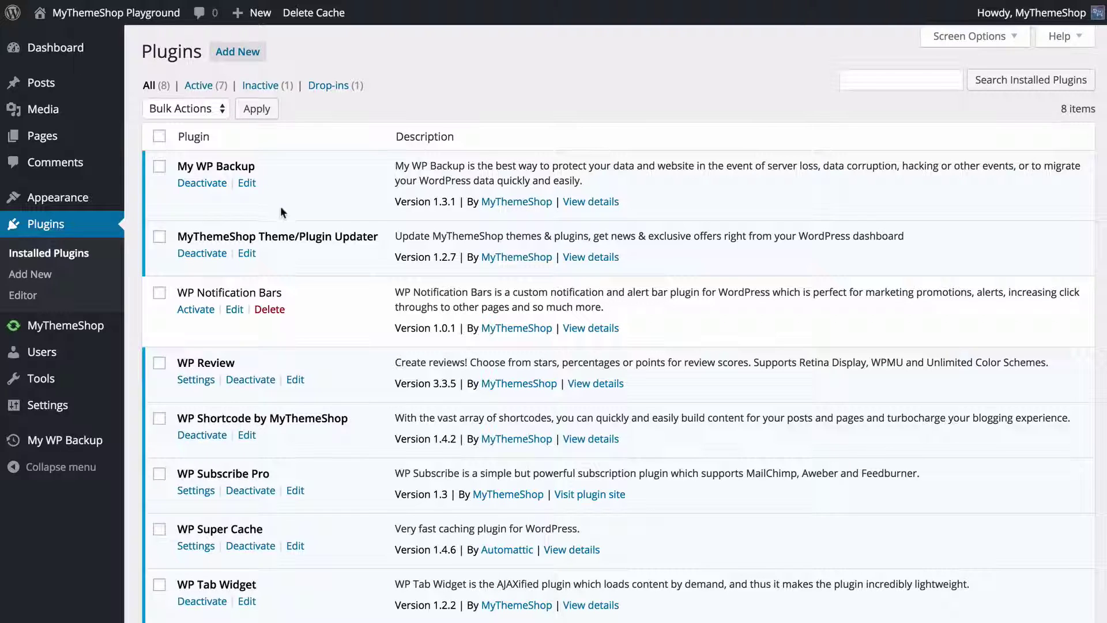
pyautogui.scroll(-1, 281, 206)
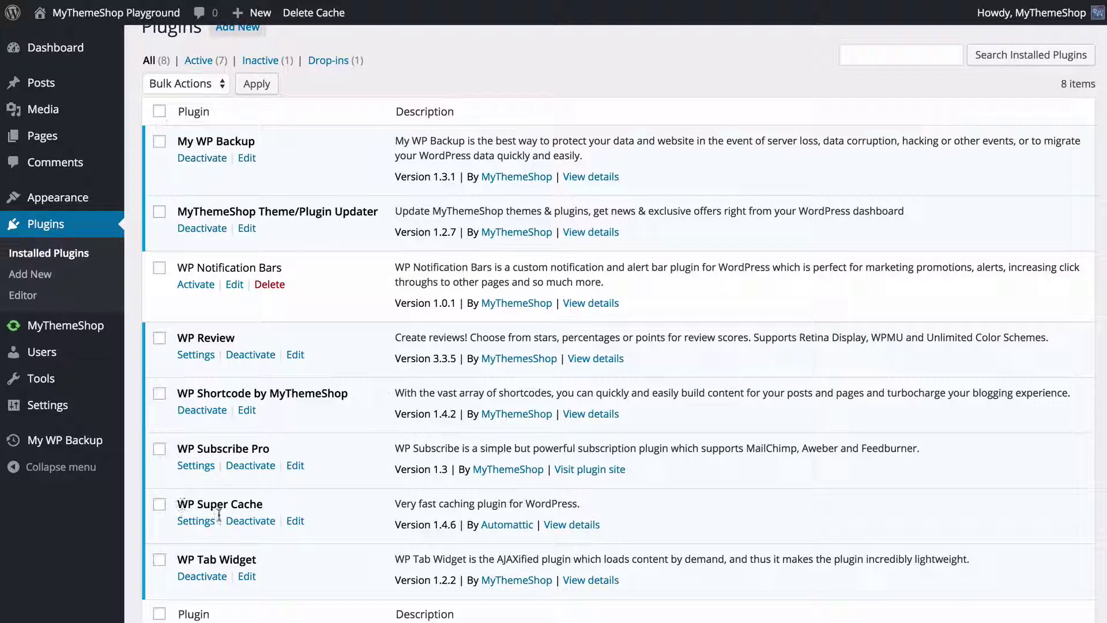
pyautogui.click(252, 521)
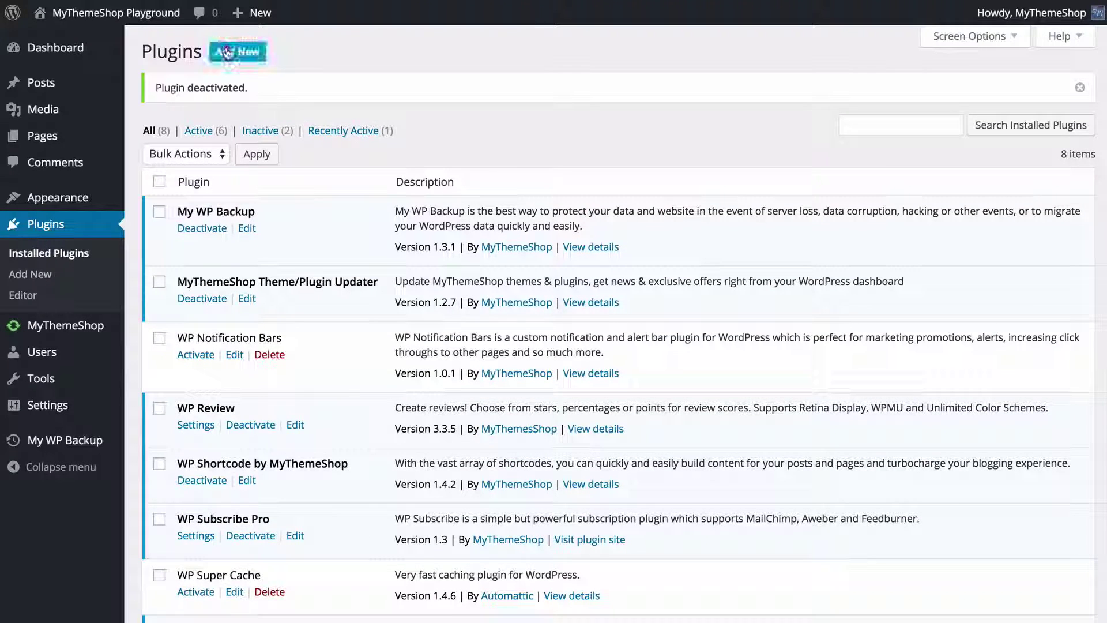
# - Search Add New for 'w3 total cache' and install W3 Total Cache 0.9.4.1
pyautogui.click(228, 51)
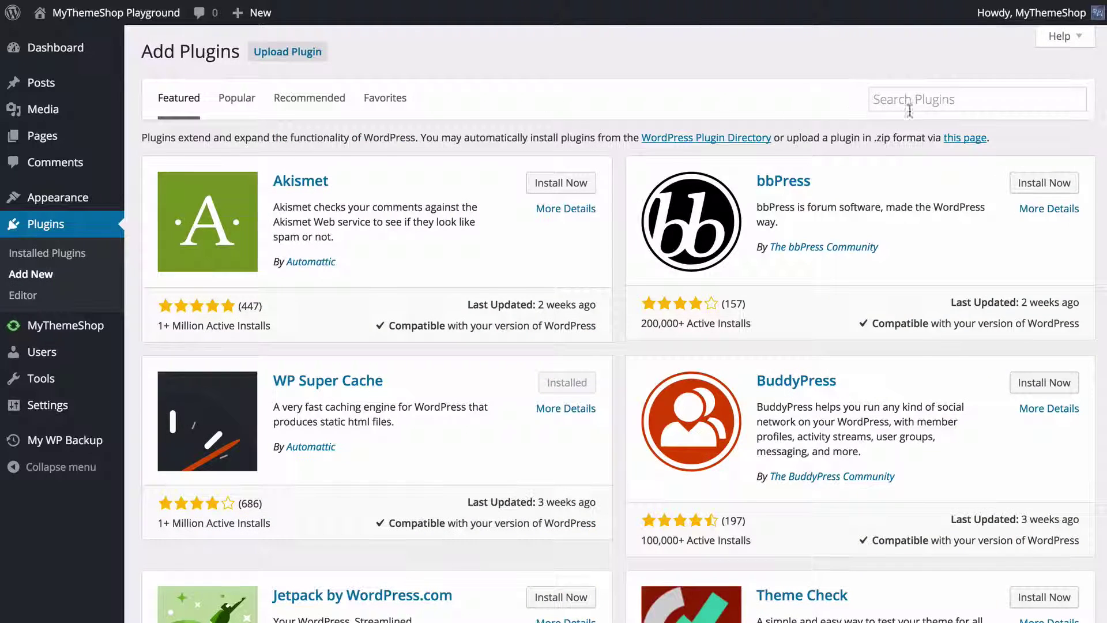
pyautogui.click(914, 102)
pyautogui.write('w3 ')
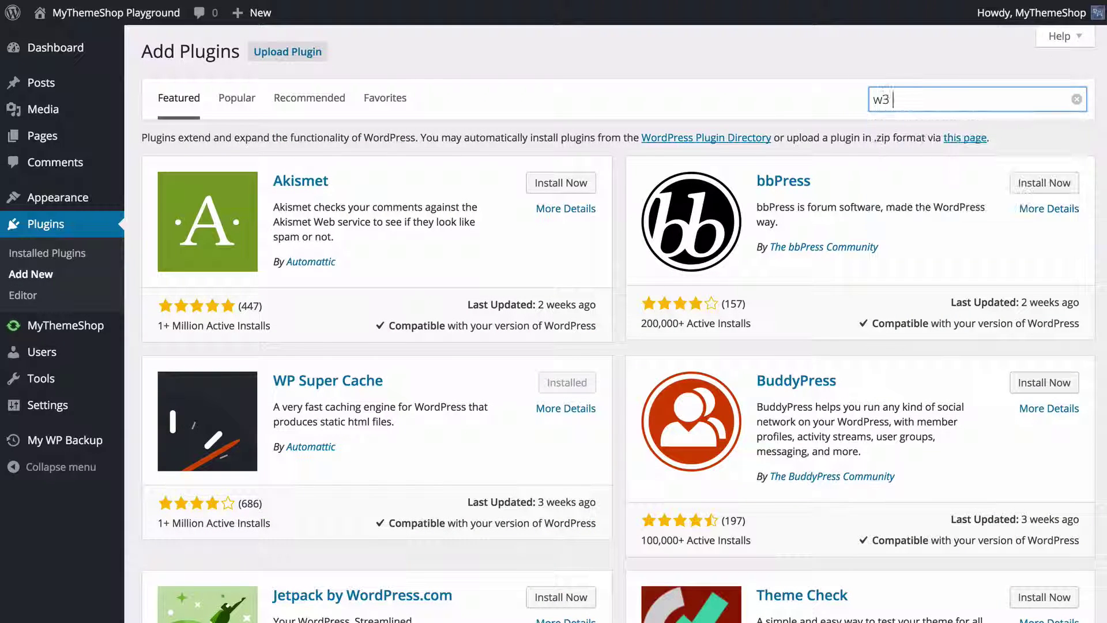
pyautogui.write('total cache')
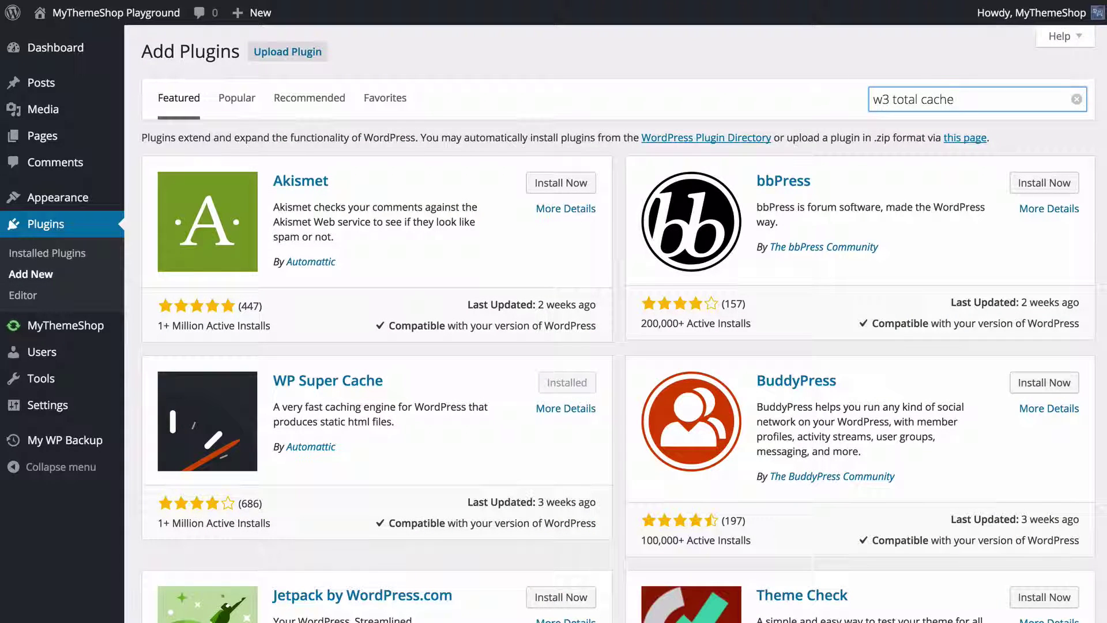
pyautogui.press('Return')
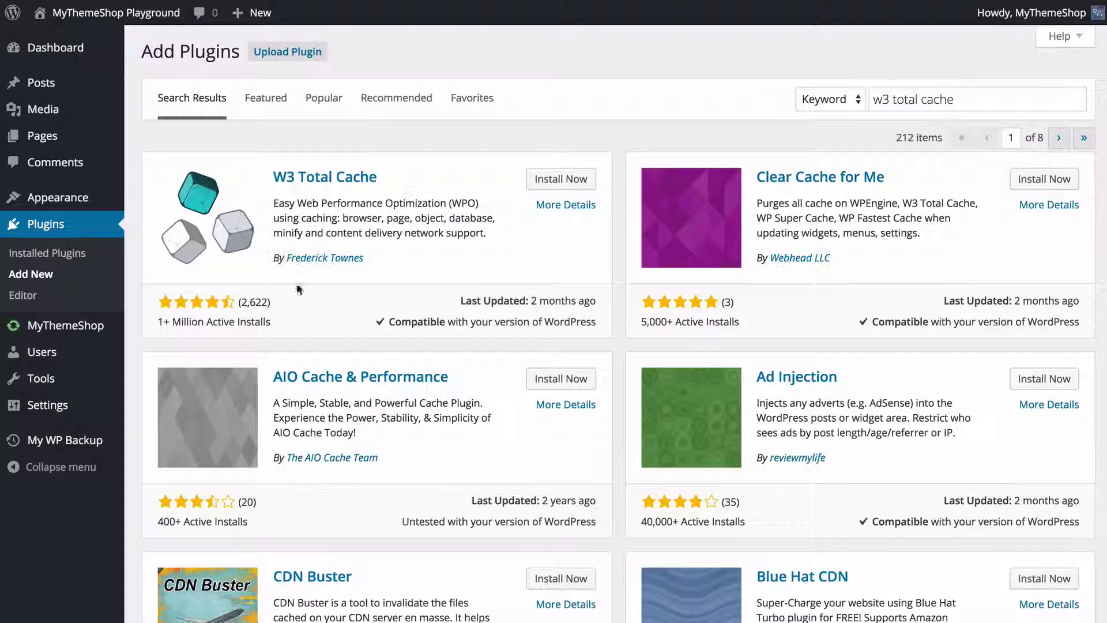
pyautogui.click(550, 178)
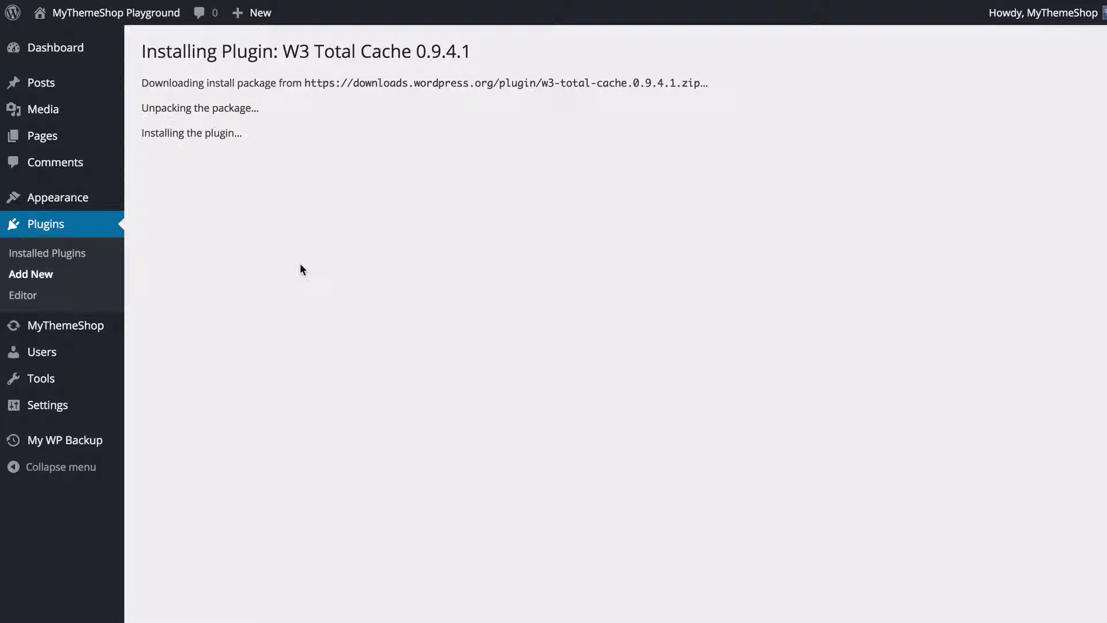
# - Activate W3 Total Cache 0.9.4.1 and hide its edge-mode banner
pyautogui.click(192, 188)
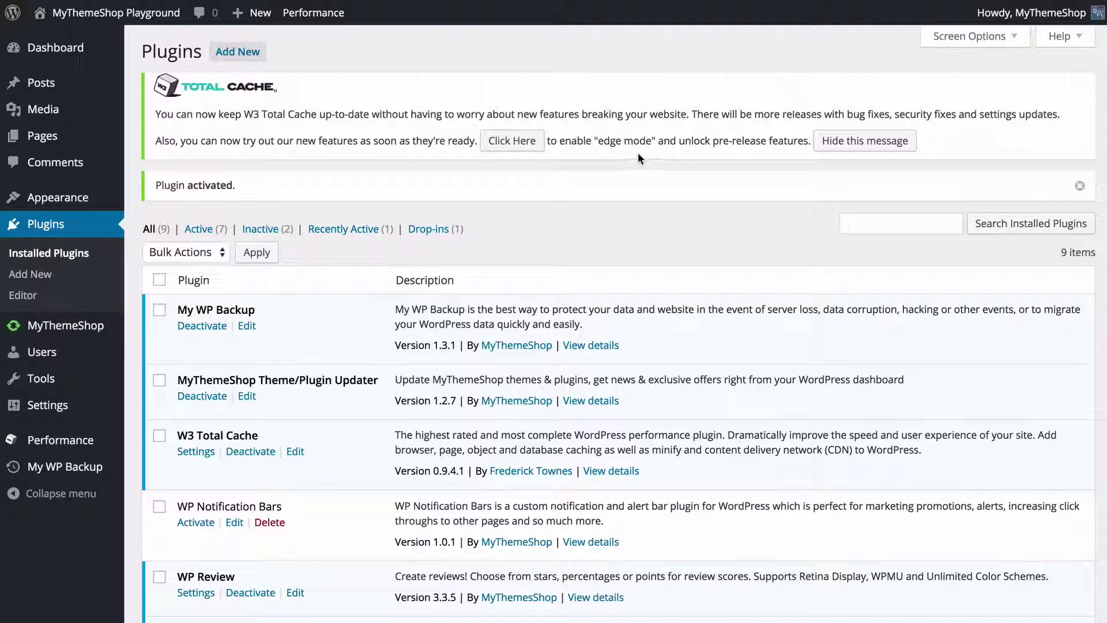
pyautogui.click(823, 142)
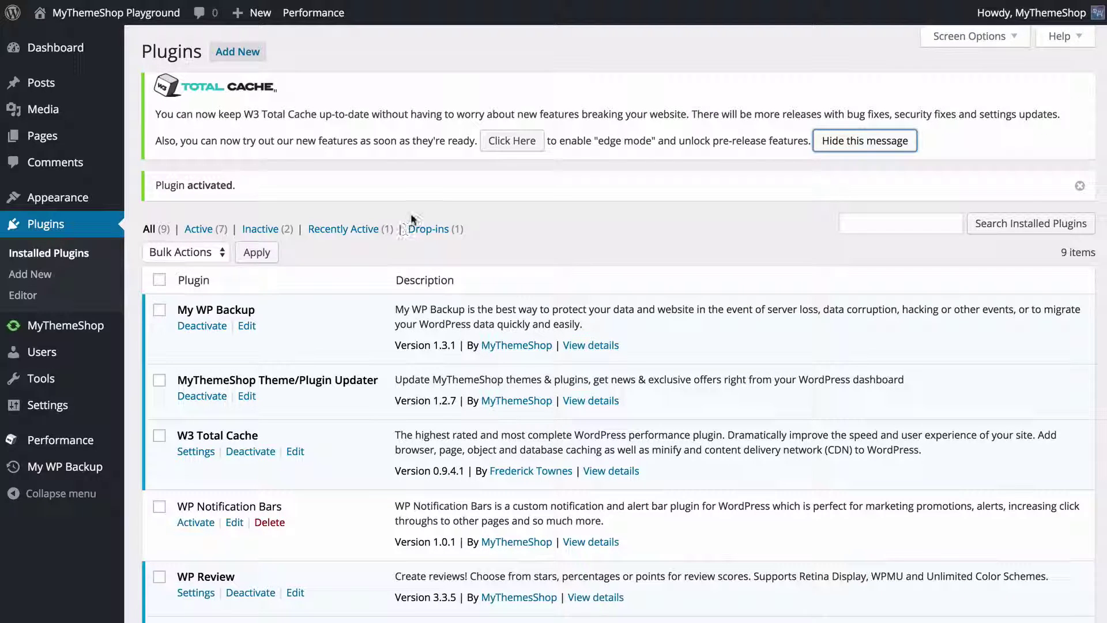
pyautogui.moveTo(98, 441)
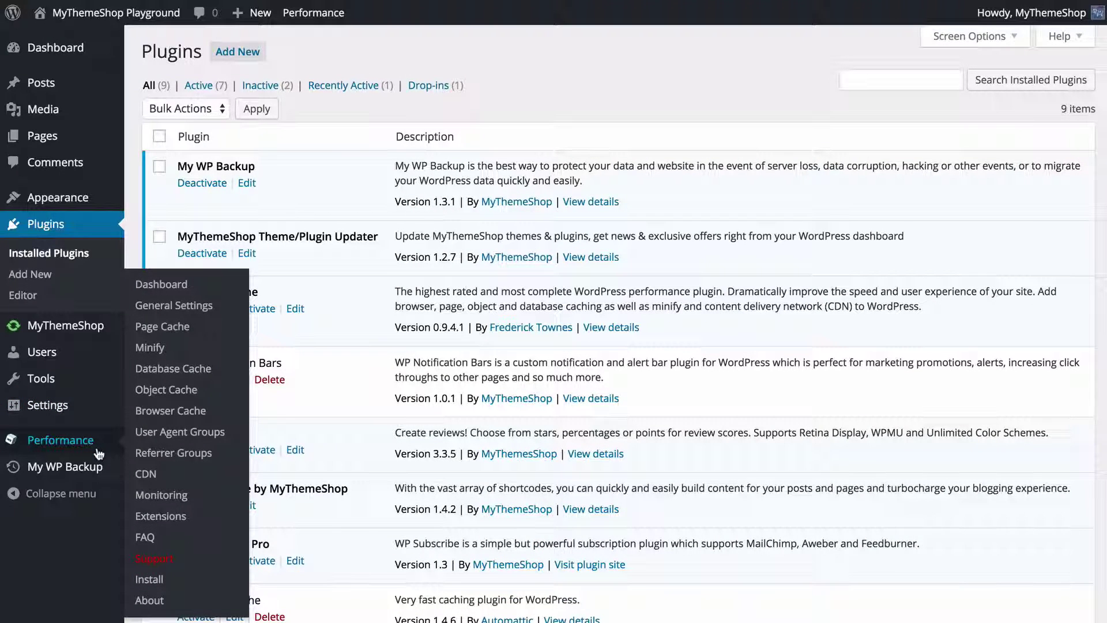
# - Open Performance in the sidebar and scroll through the W3 Total Cache Dashboard
pyautogui.click(98, 451)
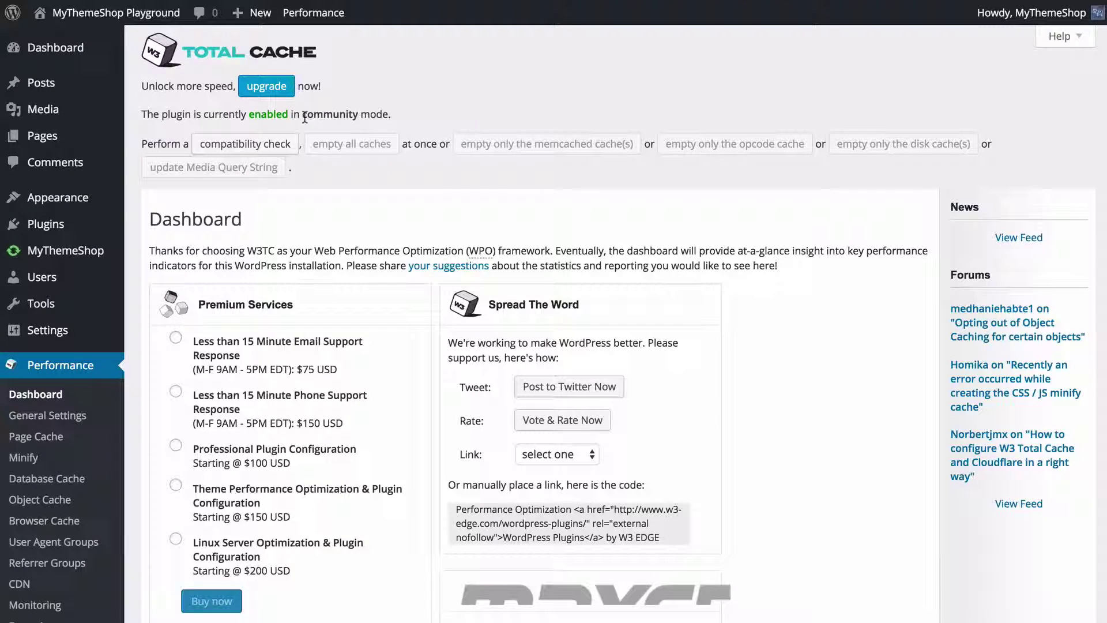
pyautogui.scroll(-2, 475, 251)
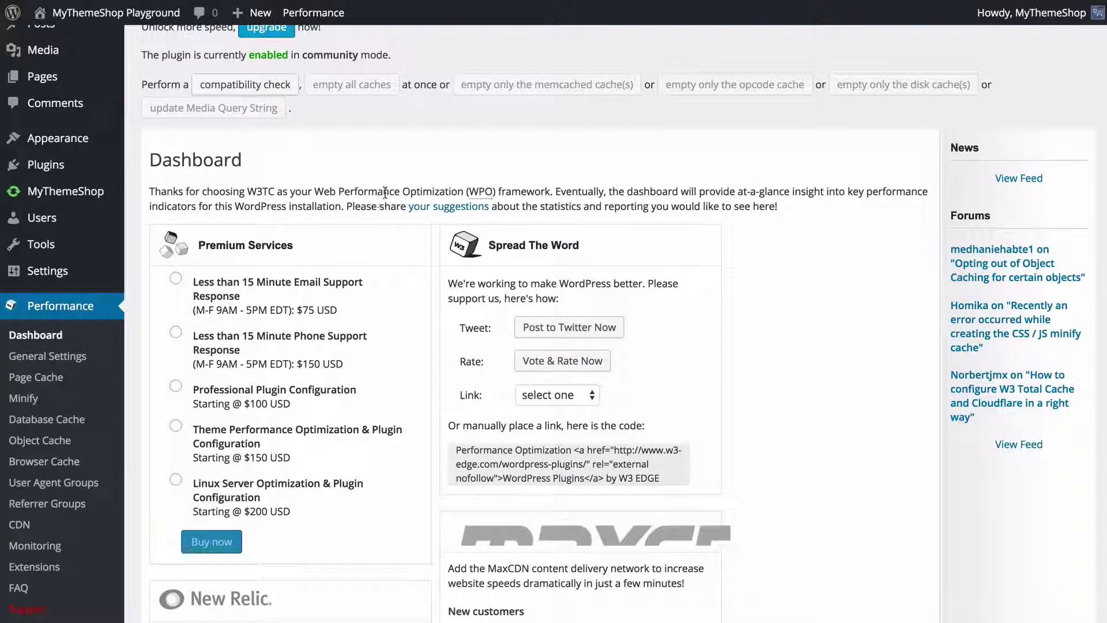
pyautogui.scroll(-2, 395, 206)
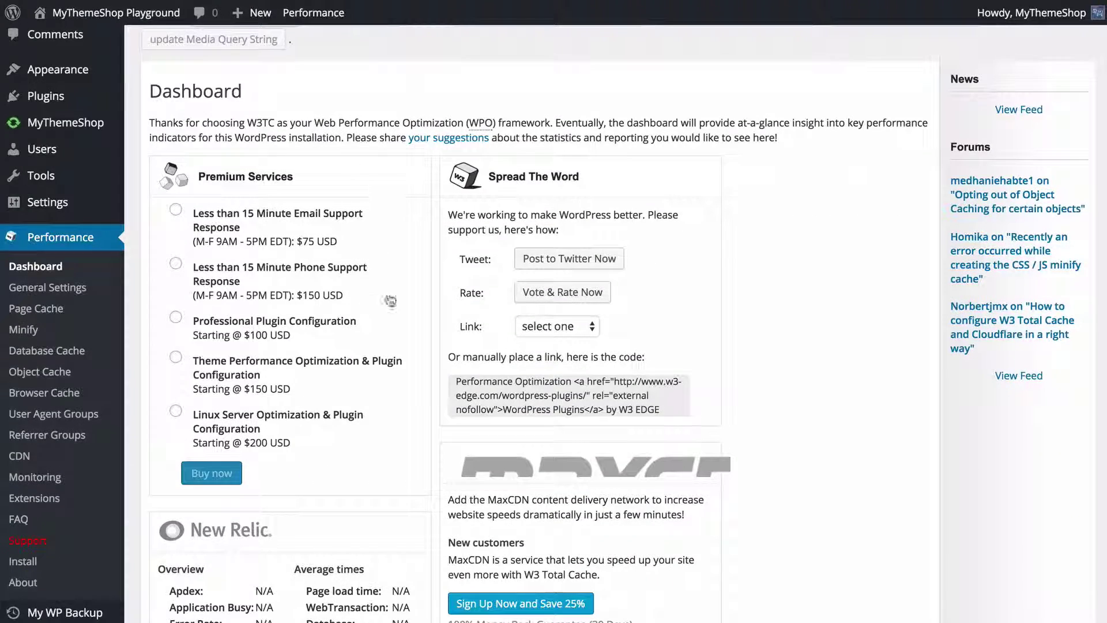
pyautogui.scroll(-8, 430, 225)
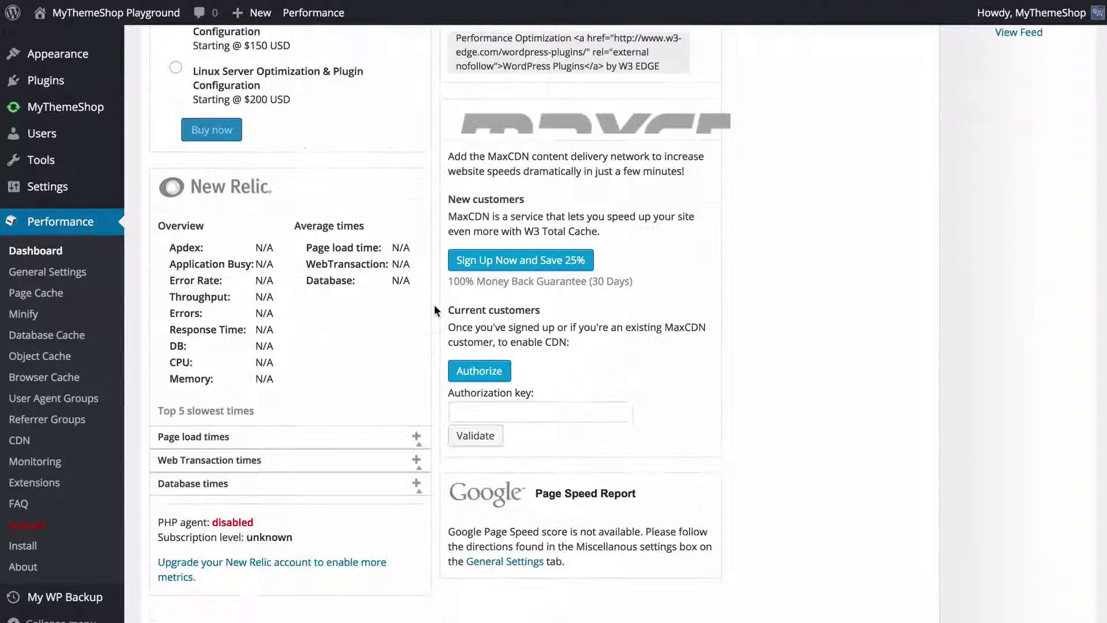
pyautogui.scroll(10, 434, 305)
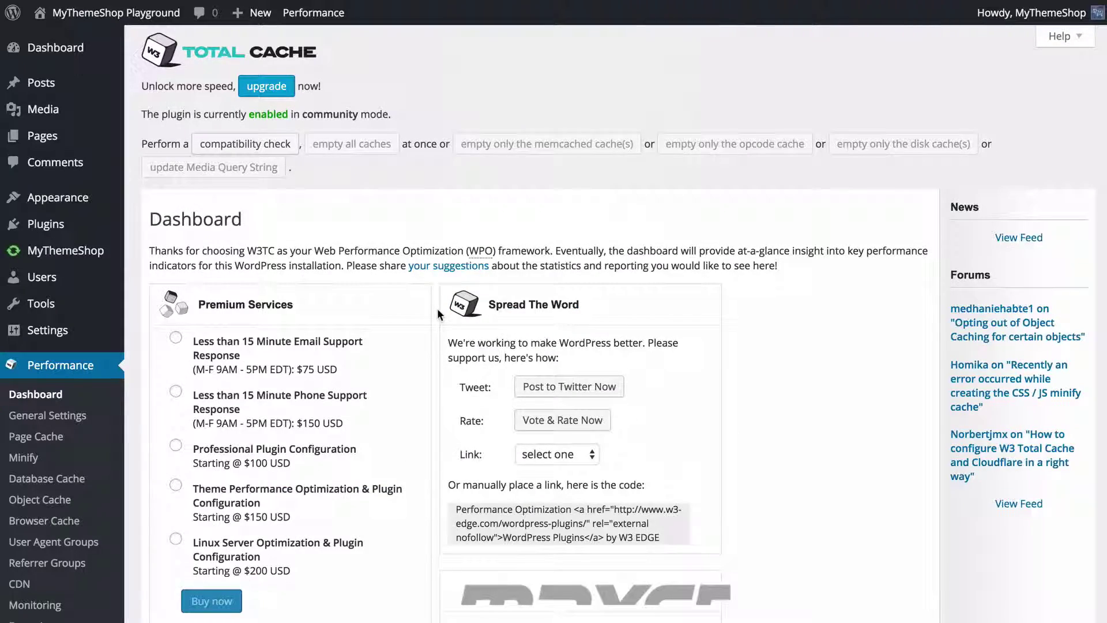
pyautogui.scroll(-4, 298, 303)
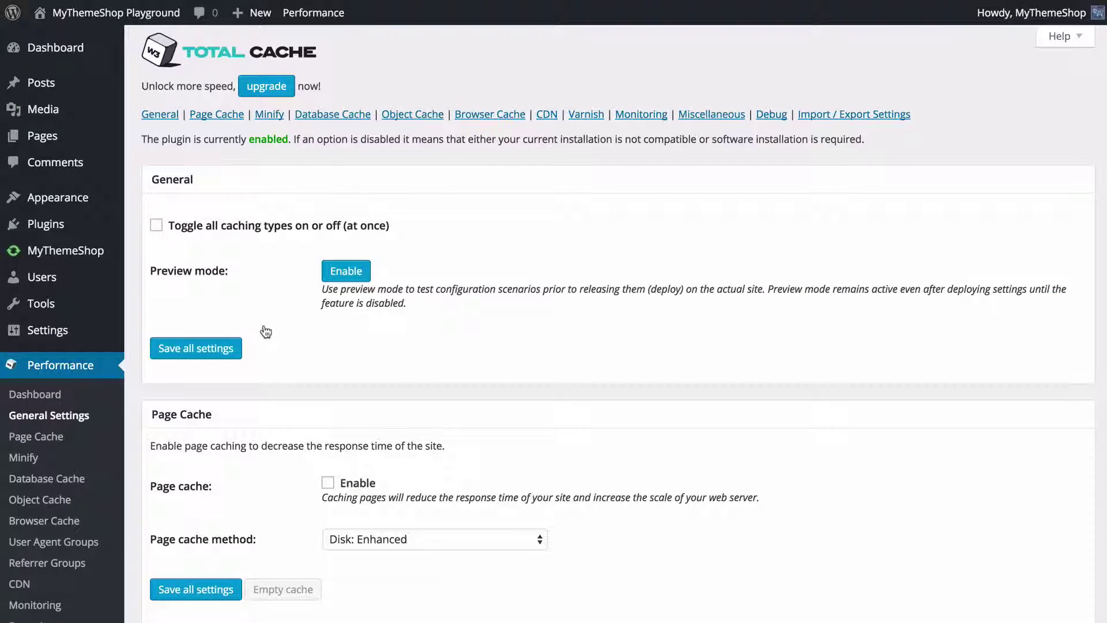
# - Scroll the W3 Total Cache General Settings page down and back up
pyautogui.scroll(-20, 281, 296)
pyautogui.scroll(20, 297, 316)
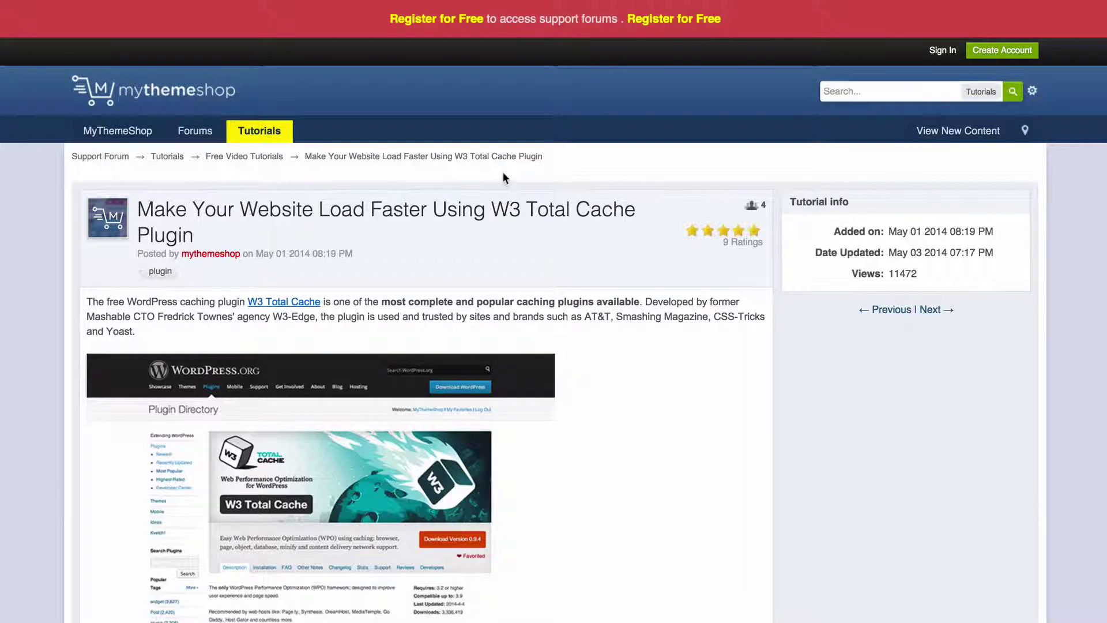
# - Scroll down through the MyThemeShop W3 Total Cache tutorial article
pyautogui.scroll(-20, 507, 174)
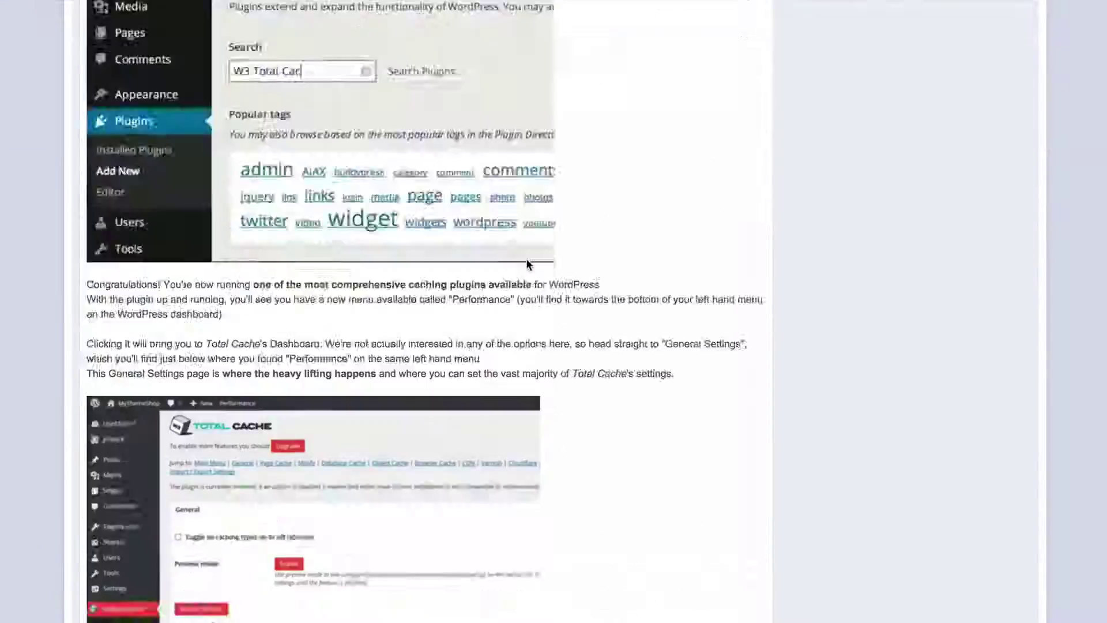
pyautogui.scroll(-20, 523, 254)
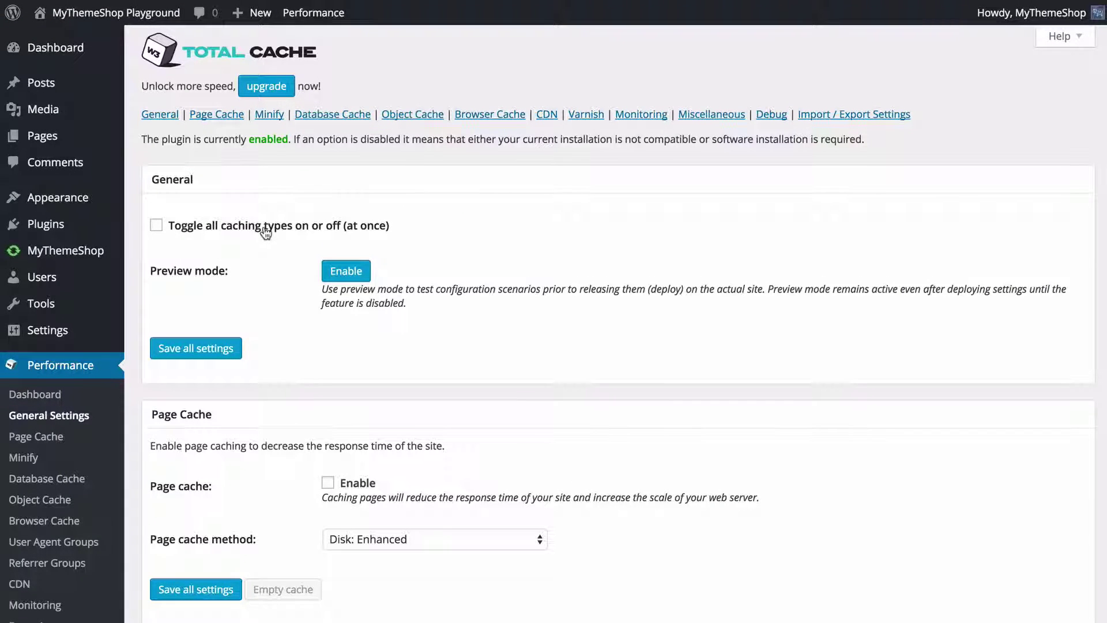
# - Enable every caching type with the toggle-all option, then review the Page cache and Minify sections
pyautogui.click(155, 225)
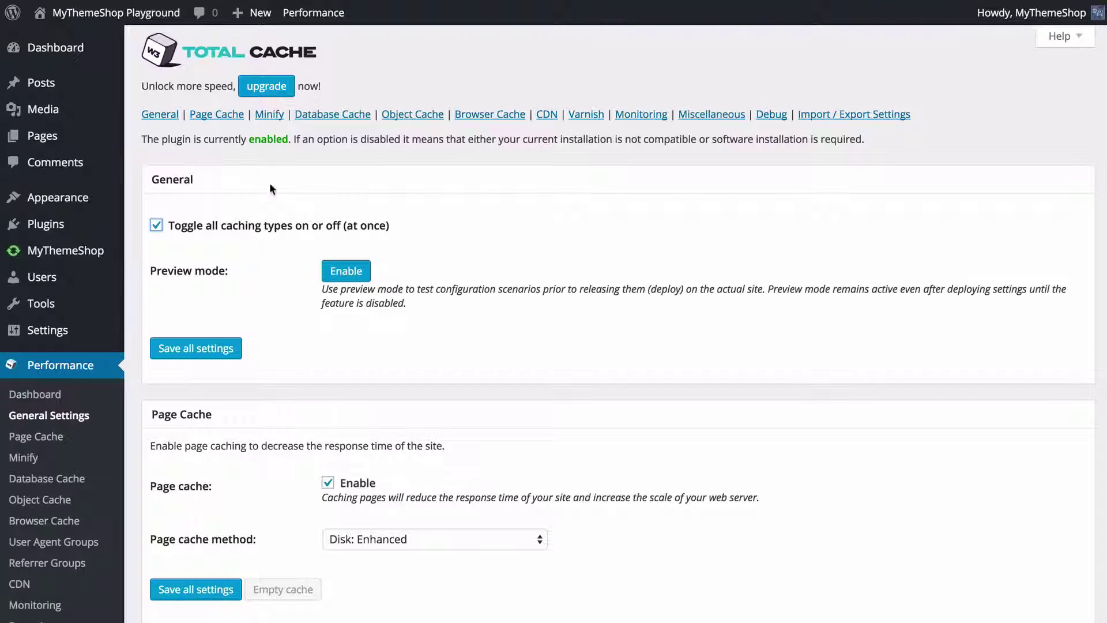
pyautogui.scroll(-5, 240, 223)
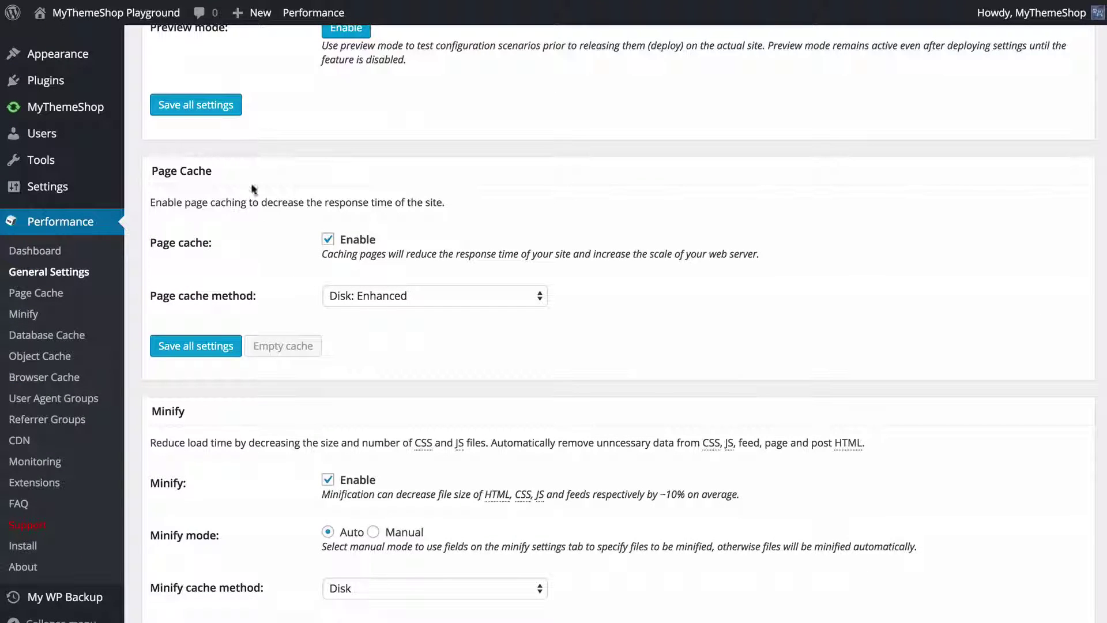
pyautogui.scroll(-6, 259, 180)
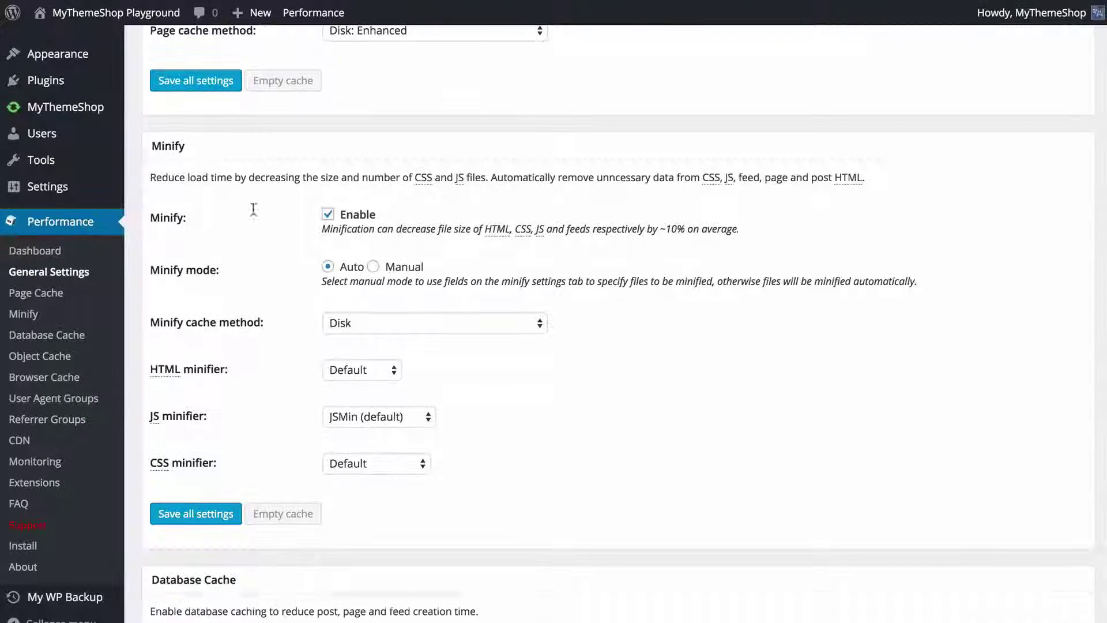
pyautogui.scroll(-11, 260, 242)
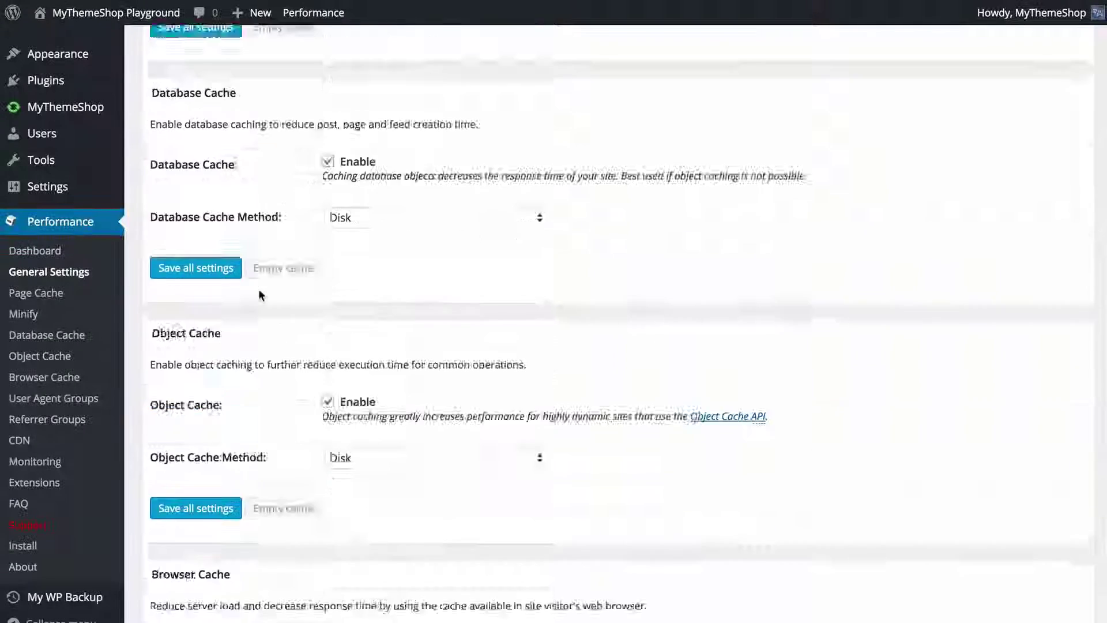
pyautogui.scroll(-8, 250, 248)
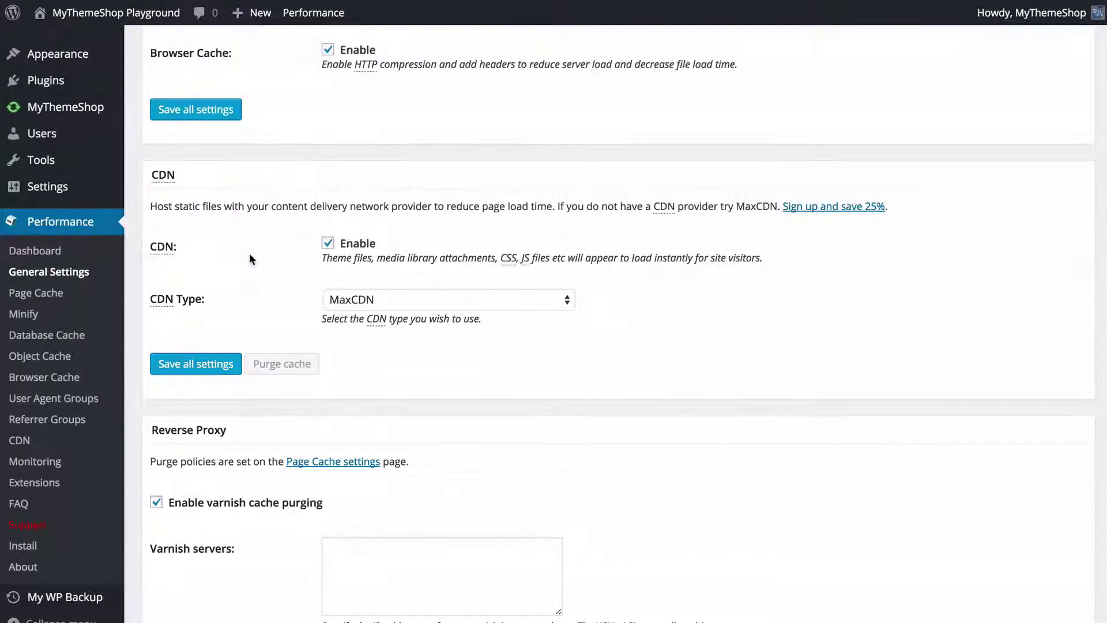
pyautogui.scroll(-3, 252, 255)
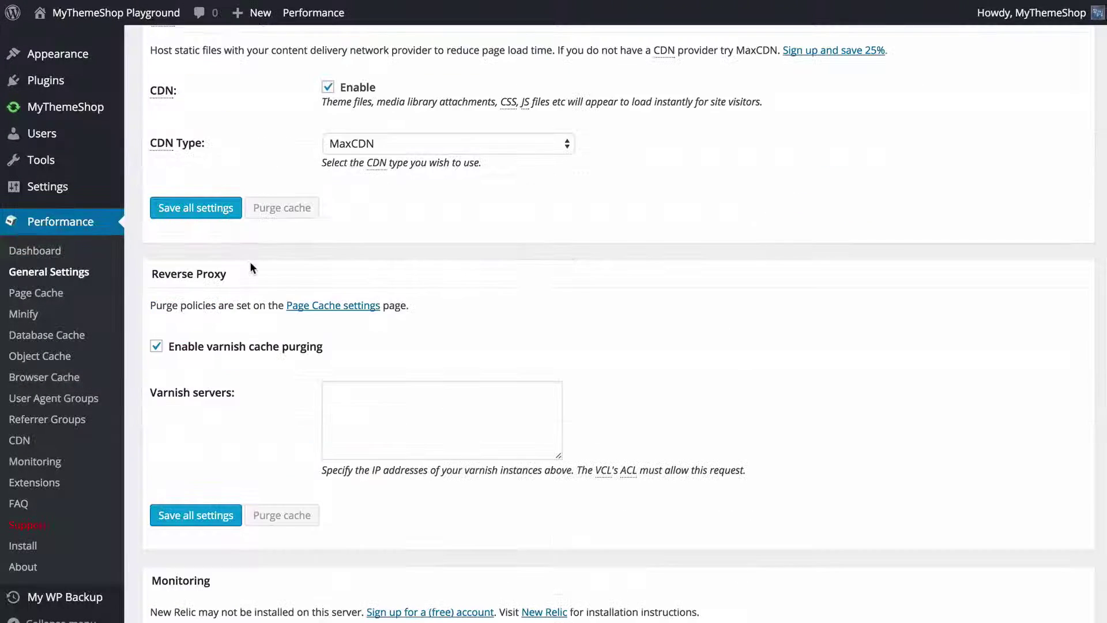
pyautogui.scroll(-16, 230, 277)
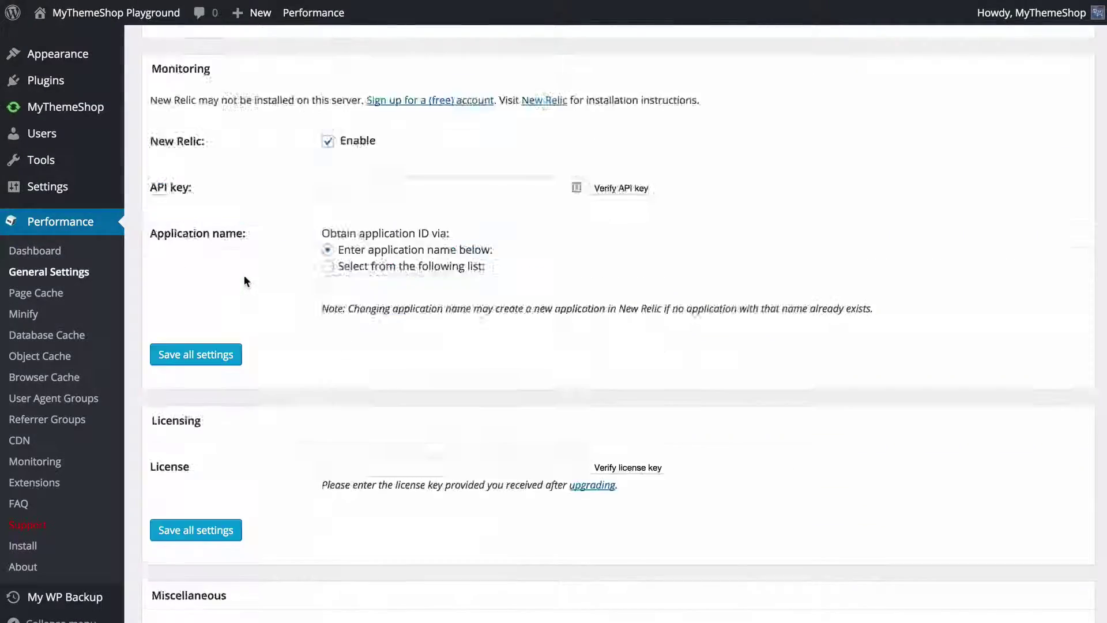
pyautogui.scroll(20, 247, 277)
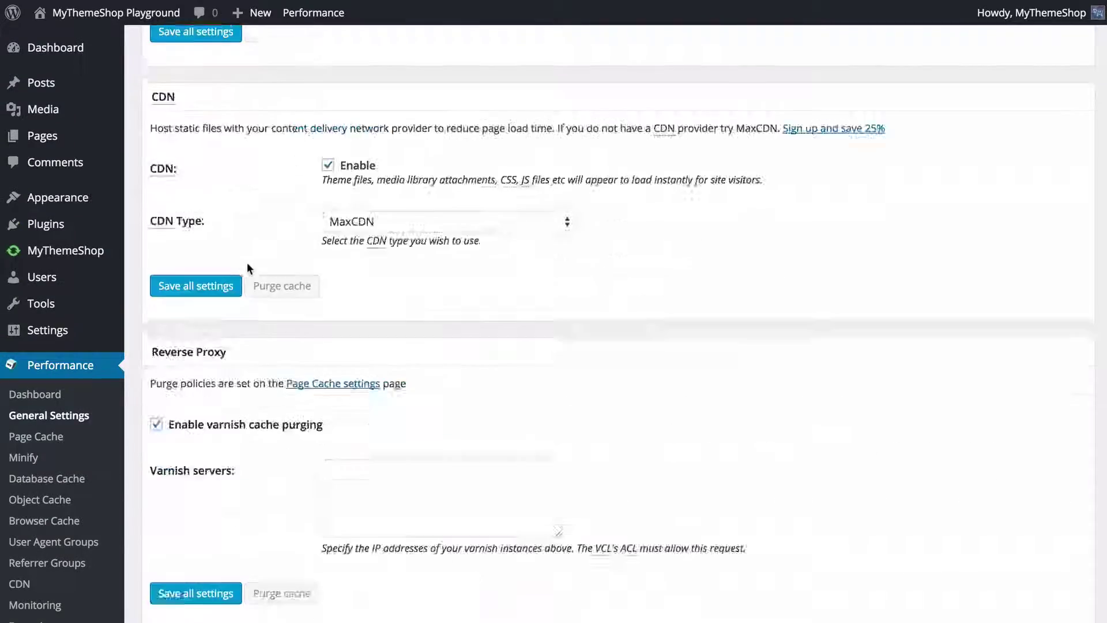
pyautogui.scroll(-5, 249, 270)
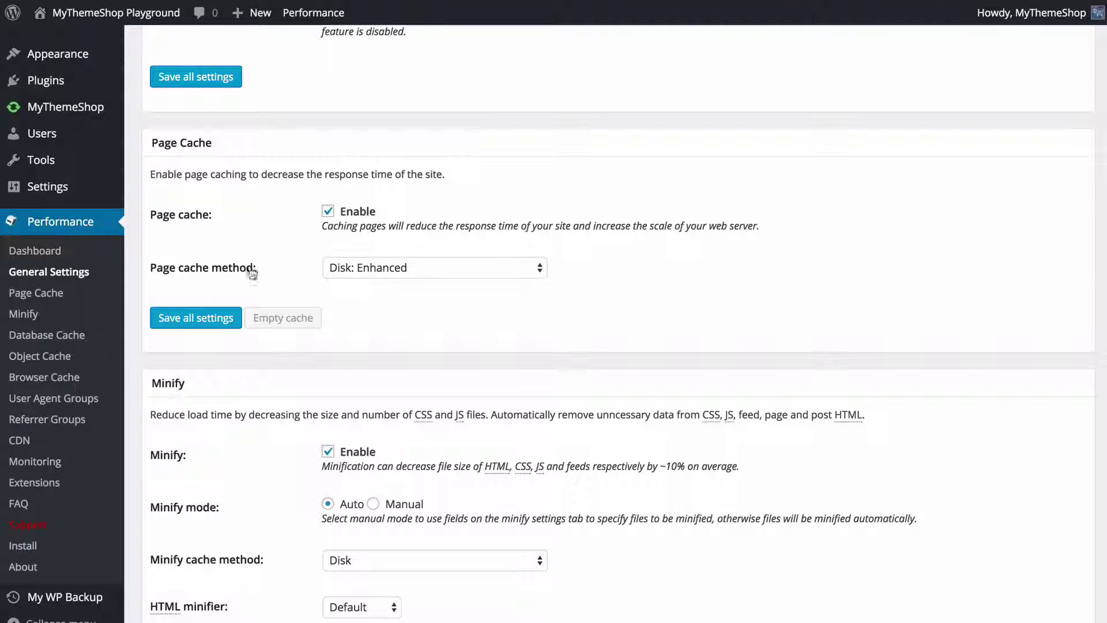
# - Keep Disk: Enhanced as the page cache method
pyautogui.click(430, 266)
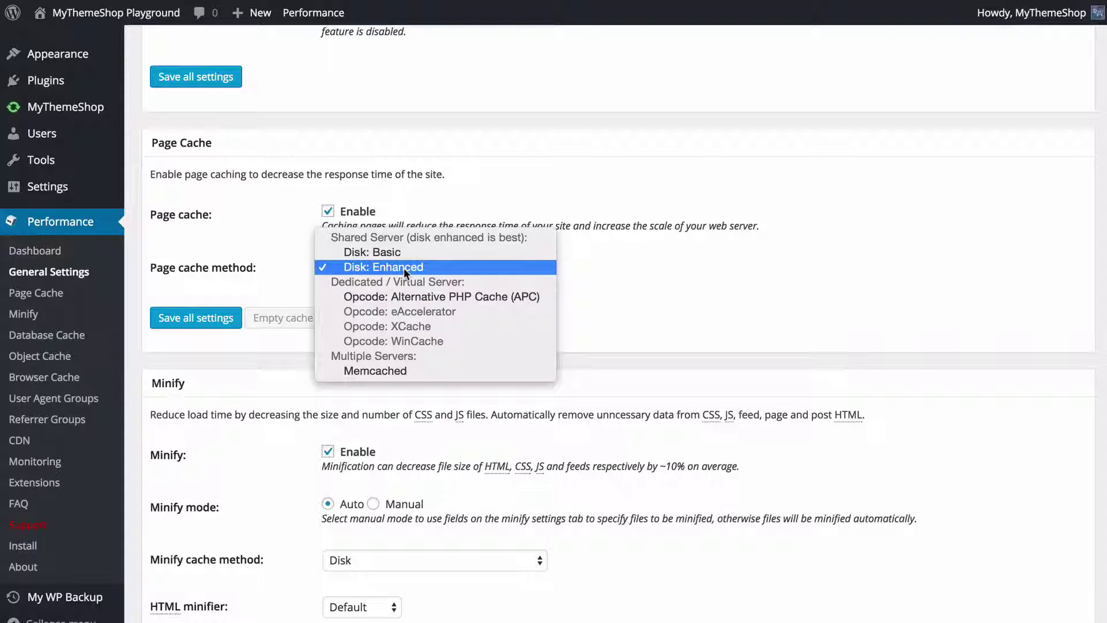
pyautogui.scroll(-2, 407, 267)
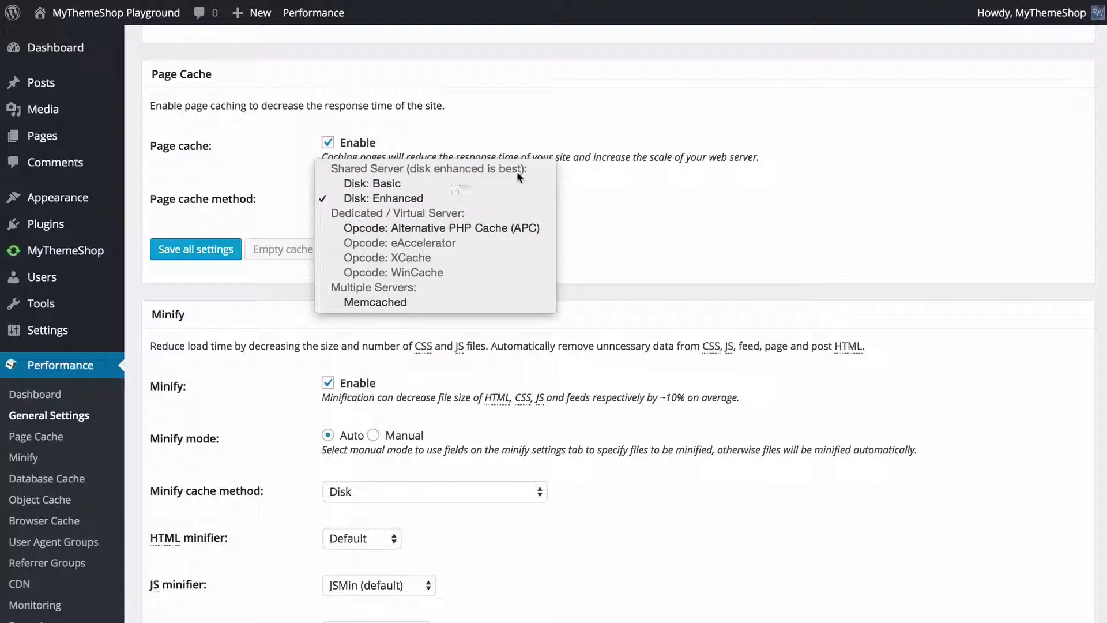
pyautogui.click(372, 197)
pyautogui.click(388, 237)
# - Keep Disk as the minify cache method
pyautogui.scroll(-3, 376, 259)
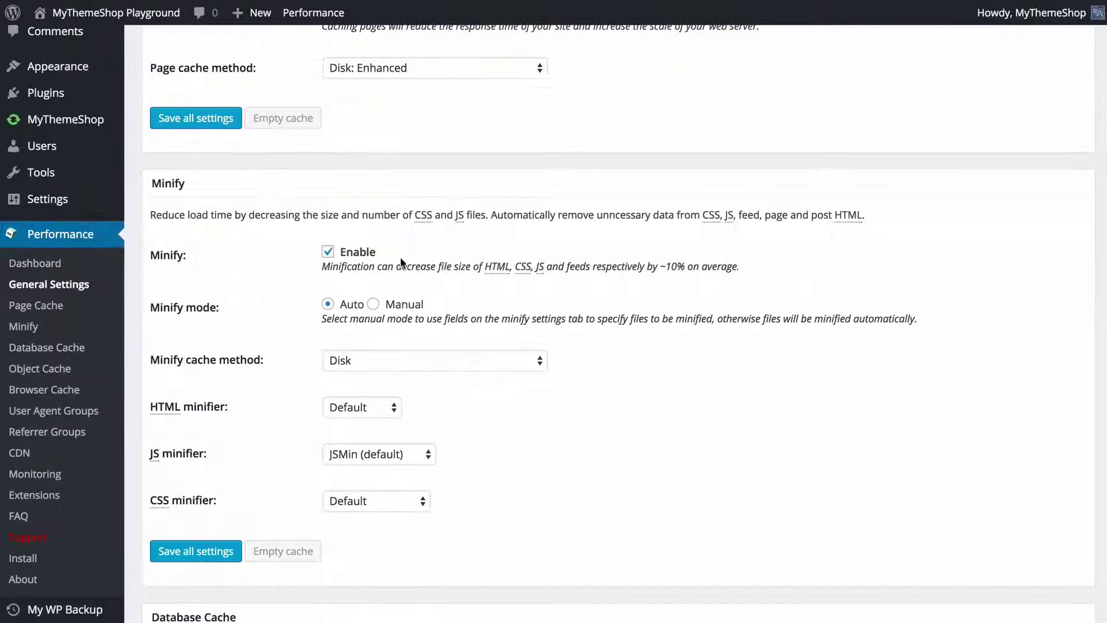
pyautogui.click(357, 365)
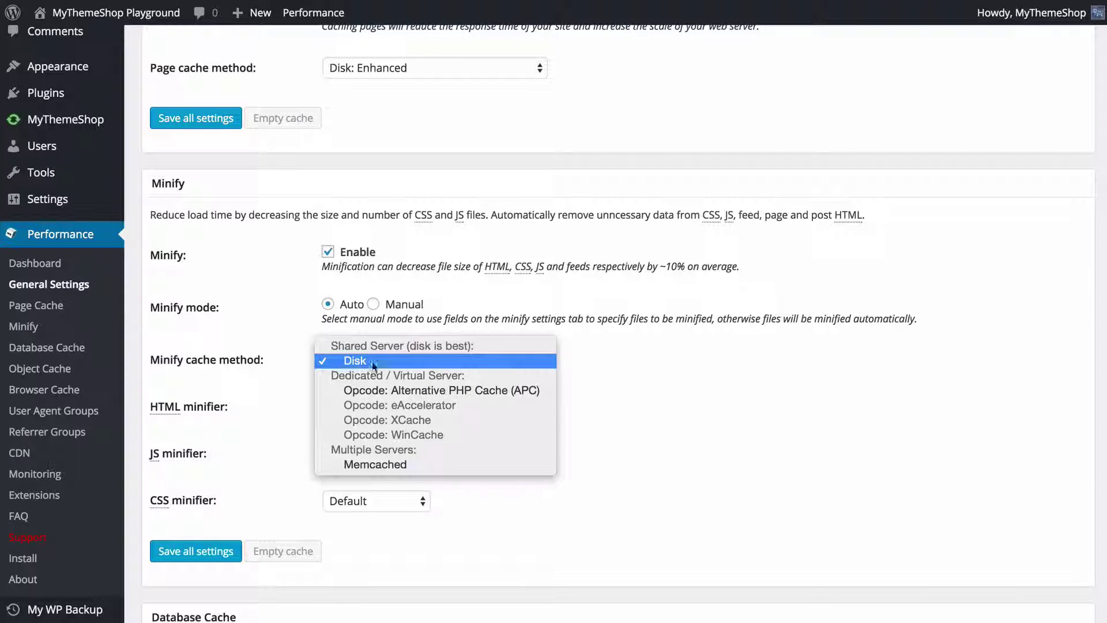
pyautogui.click(392, 361)
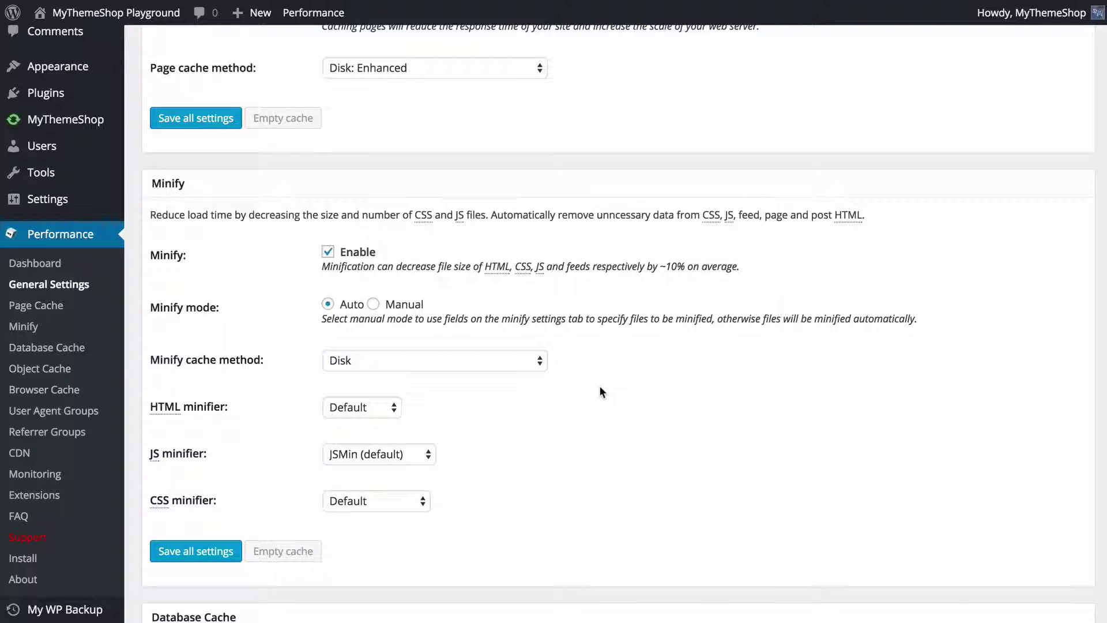
# - Leave Database Cache on Disk and keep Disk as the Object Cache method
pyautogui.scroll(-7, 587, 379)
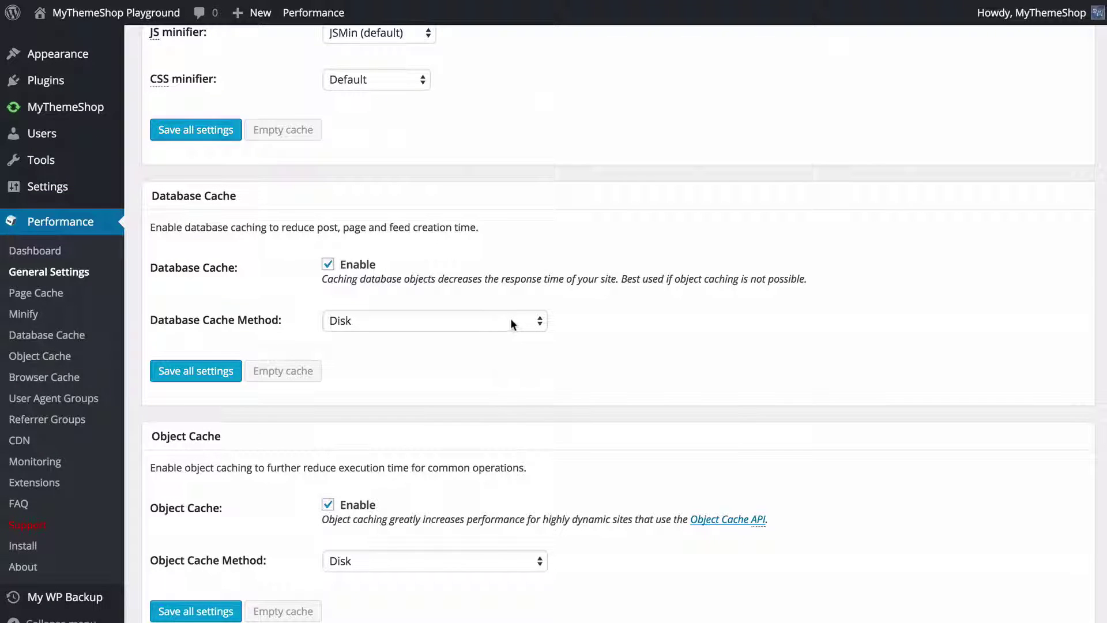
pyautogui.scroll(-2, 500, 305)
pyautogui.scroll(-2, 519, 316)
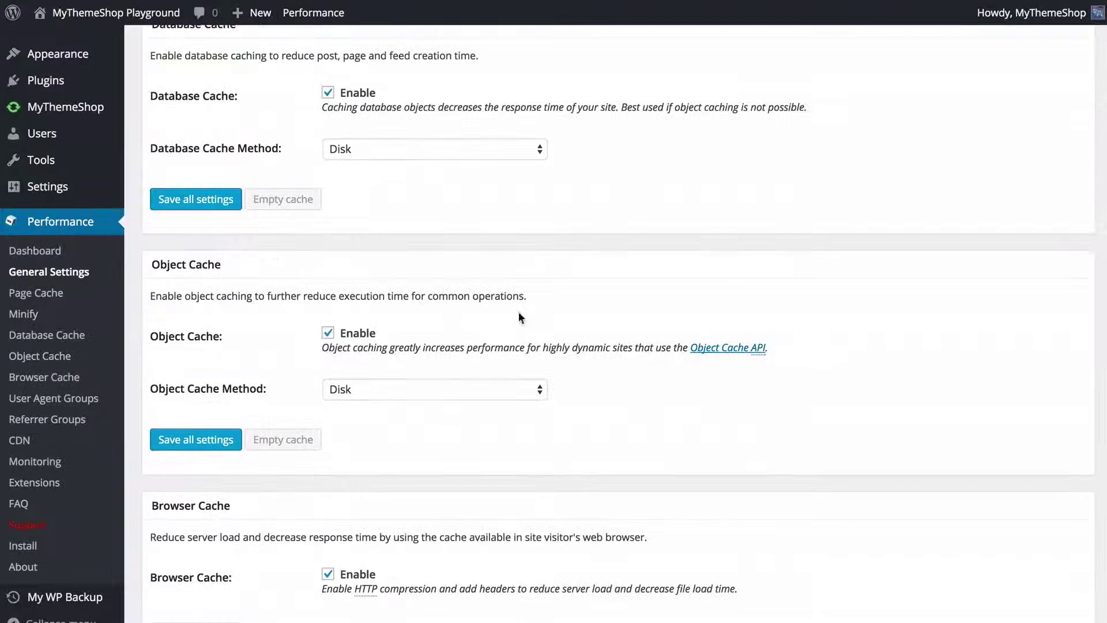
pyautogui.click(433, 390)
pyautogui.click(427, 387)
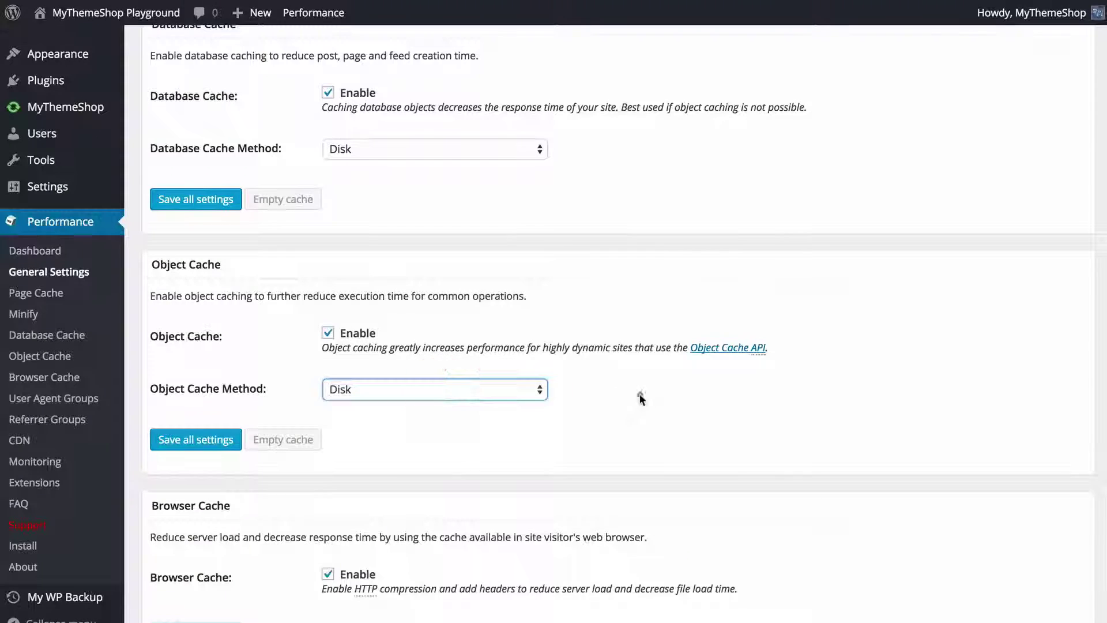
pyautogui.scroll(-7, 634, 393)
pyautogui.scroll(-4, 455, 374)
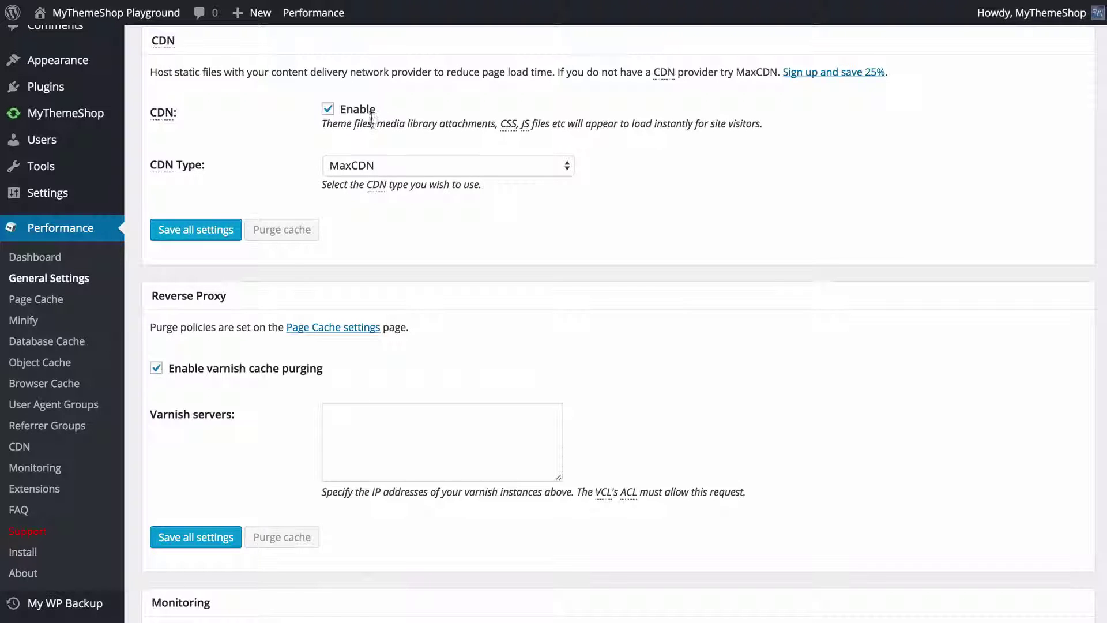
# - Review the CDN types, leave MaxCDN selected, and untick CDN Enable
pyautogui.click(369, 165)
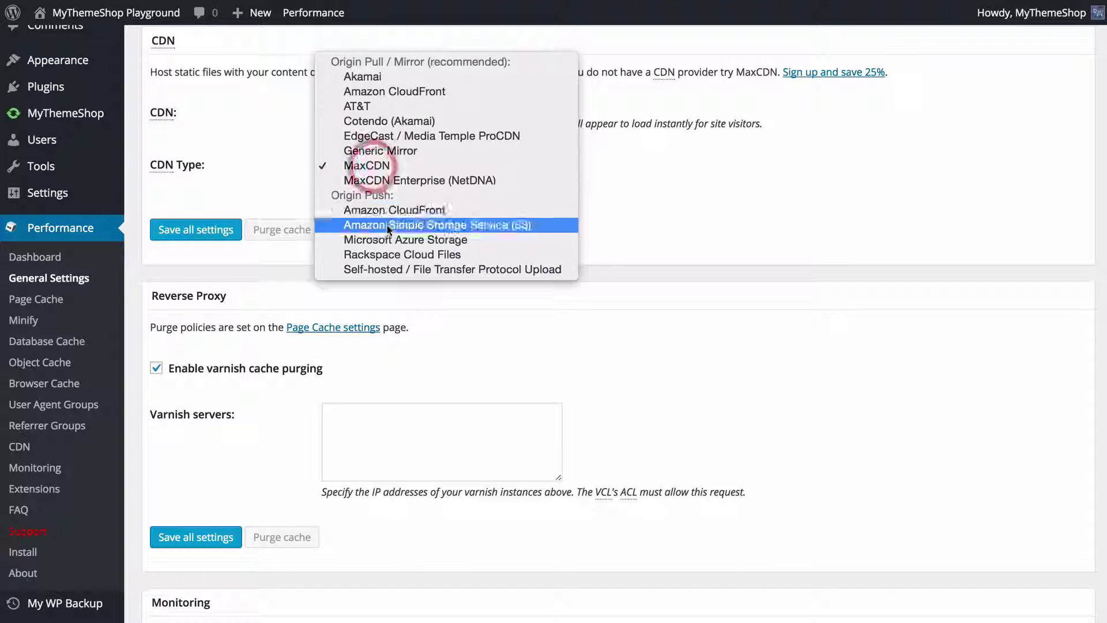
pyautogui.click(639, 177)
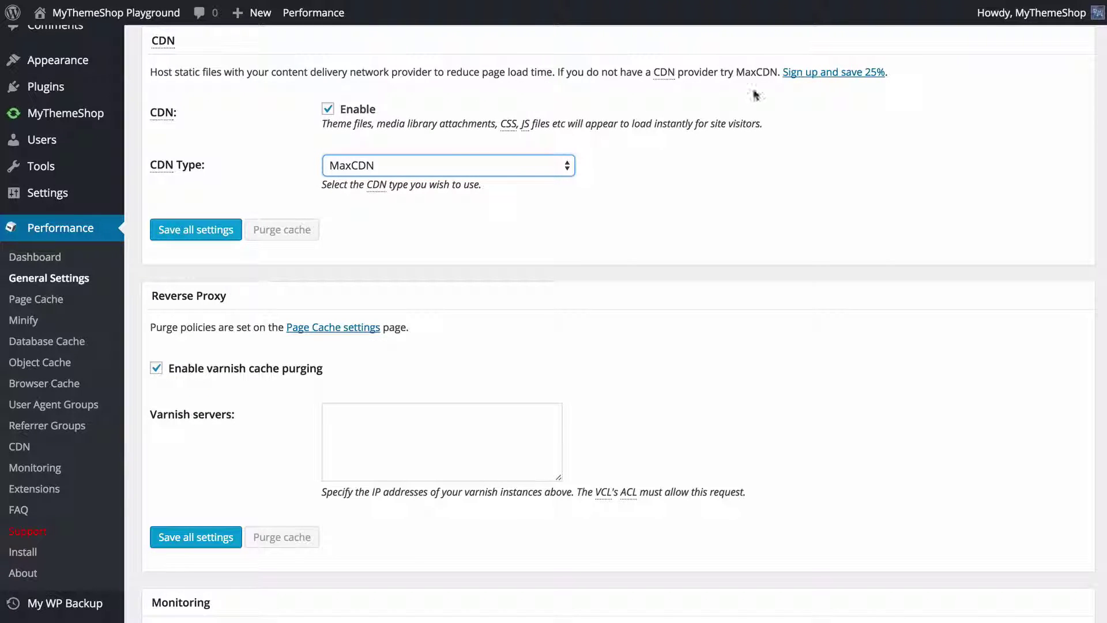
pyautogui.click(328, 109)
pyautogui.scroll(-10, 340, 301)
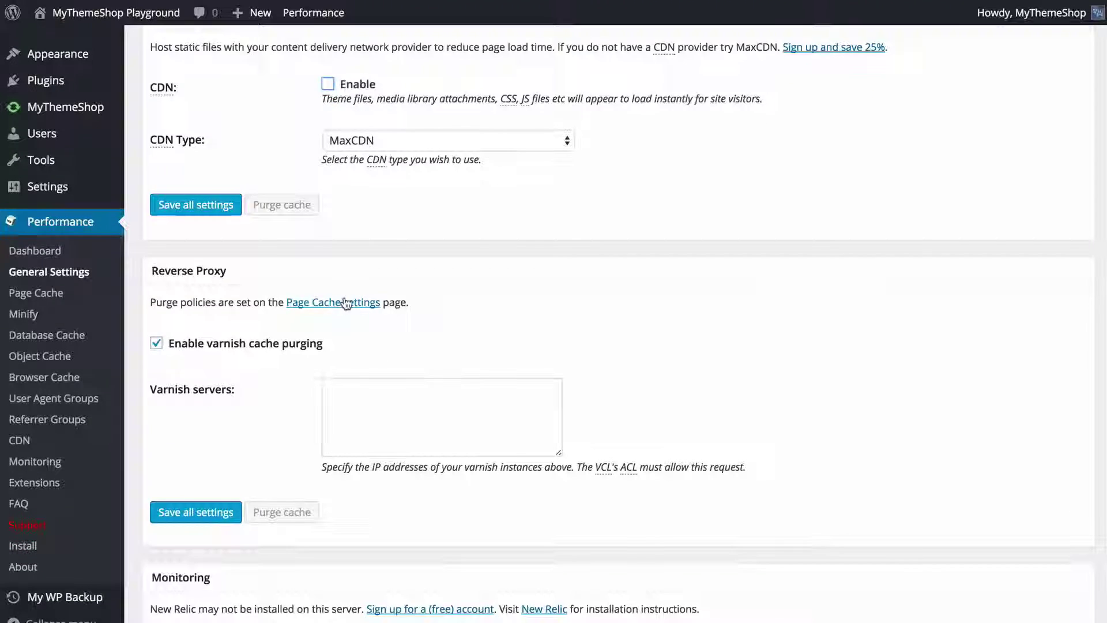
pyautogui.scroll(-10, 302, 277)
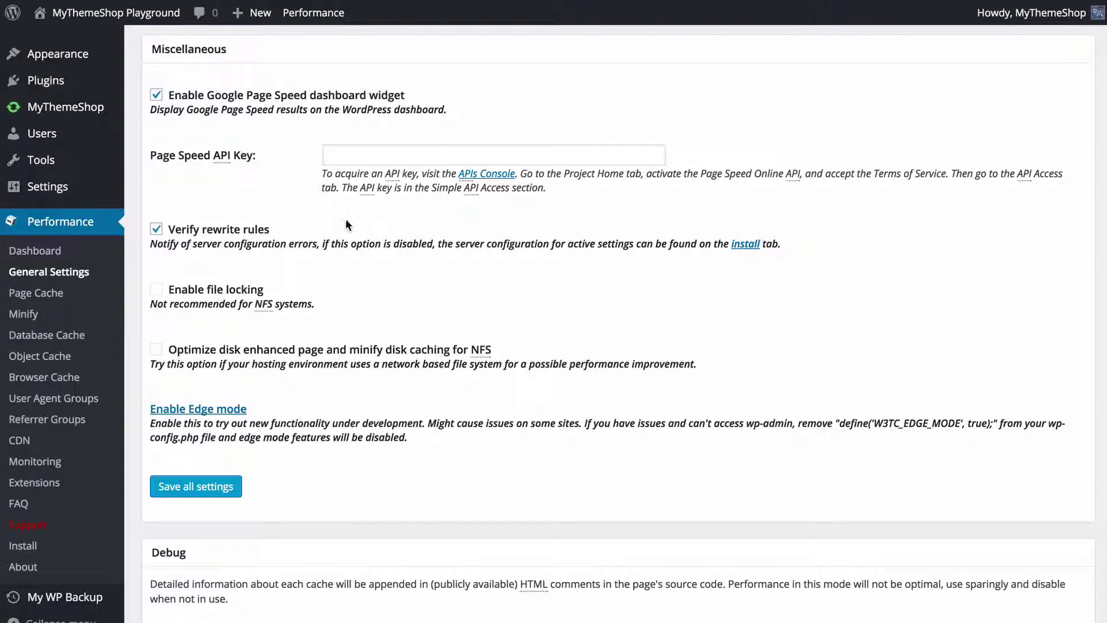
# - Save all W3 Total Cache settings from below the Miscellaneous and Debug sections
pyautogui.scroll(-6, 347, 224)
pyautogui.scroll(-3, 283, 347)
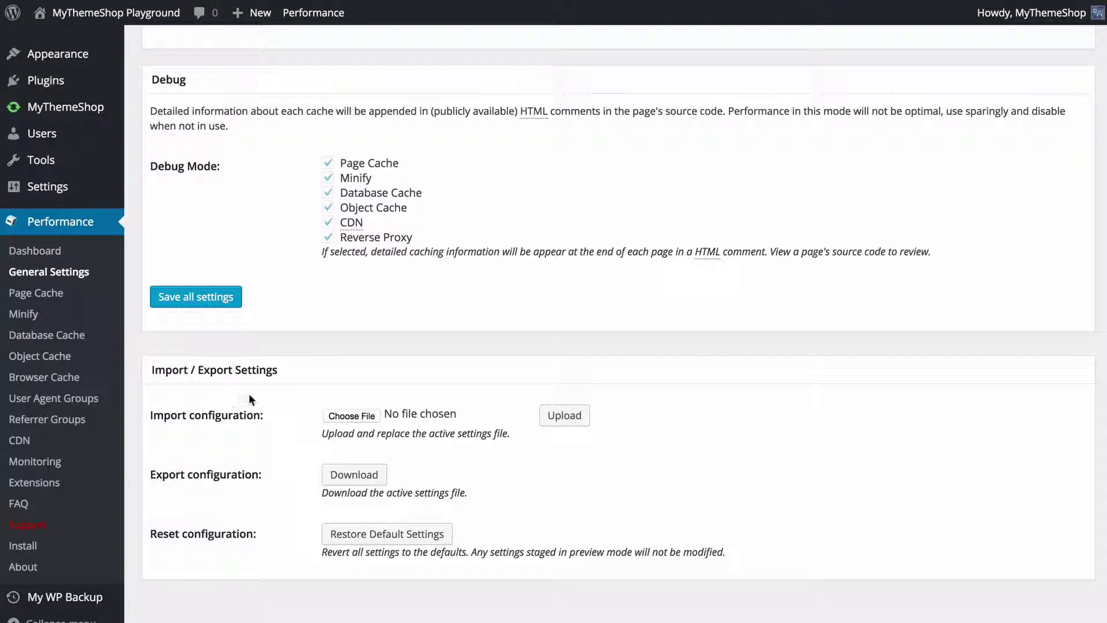
pyautogui.click(209, 301)
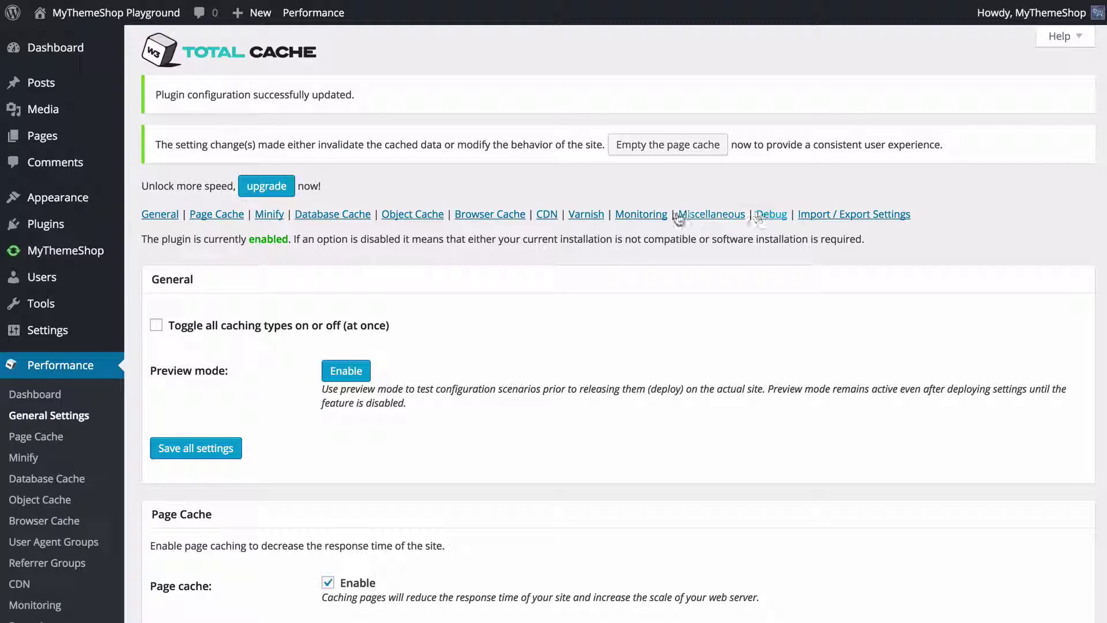
pyautogui.click(270, 214)
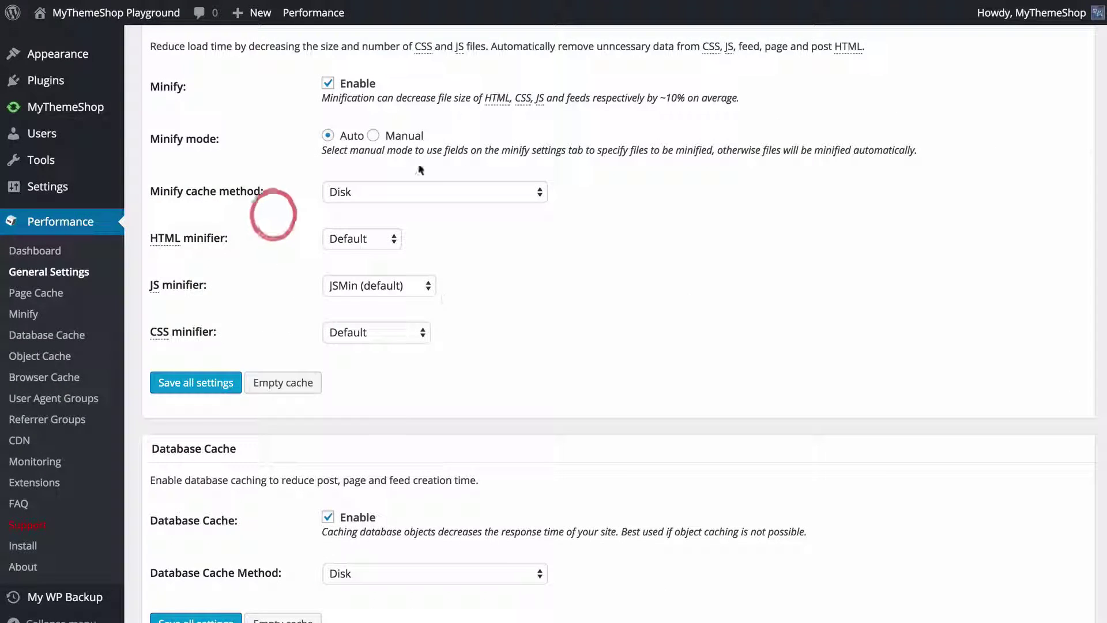
pyautogui.scroll(12, 640, 313)
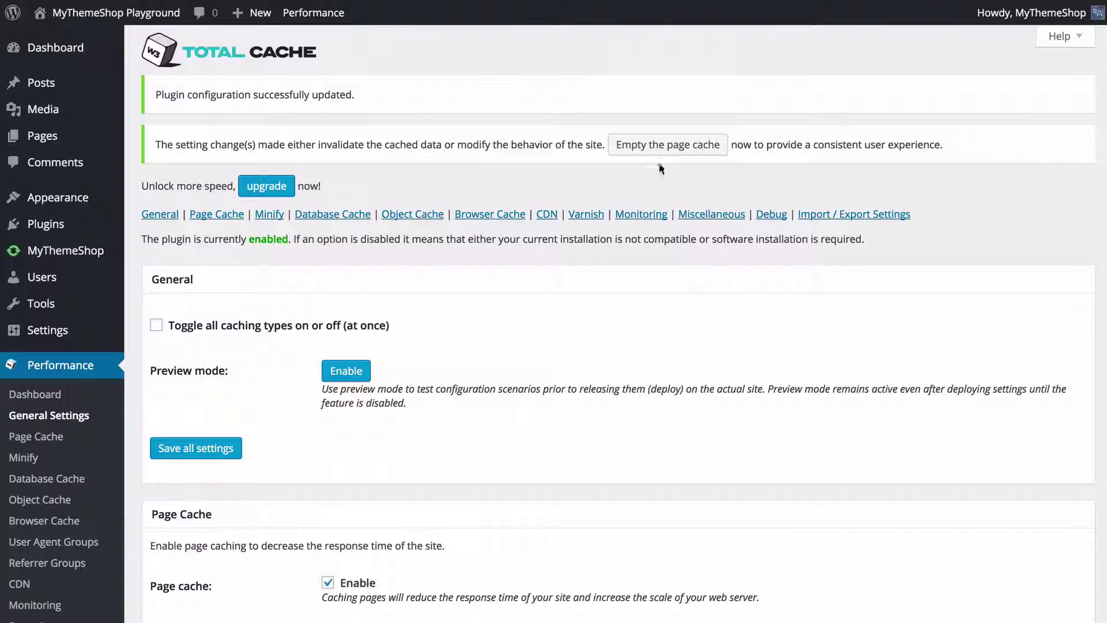
pyautogui.scroll(-6, 599, 176)
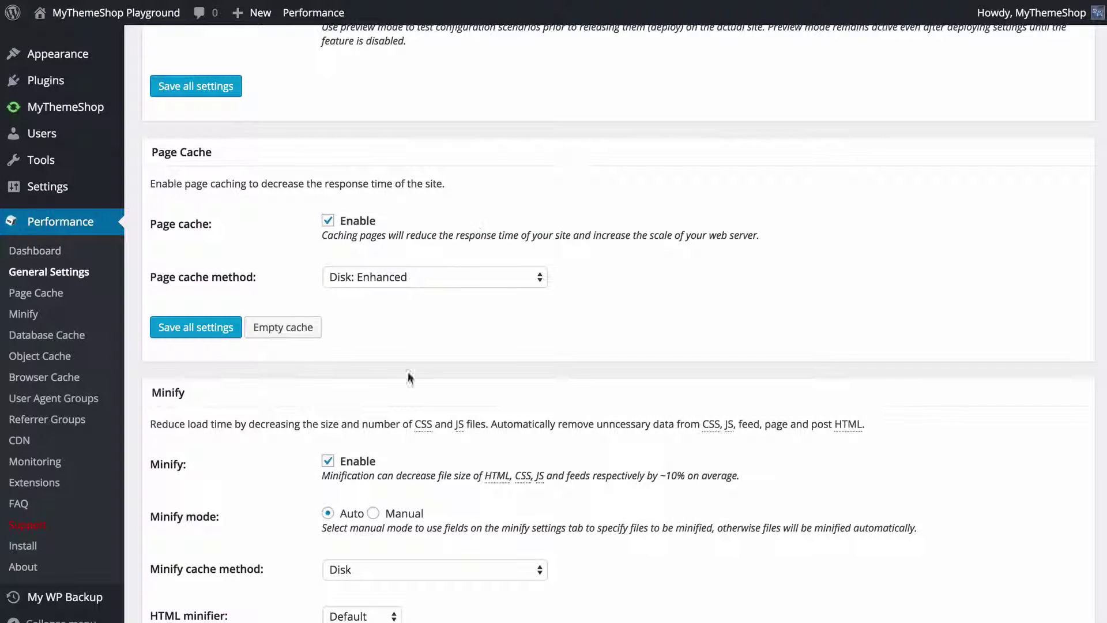
pyautogui.scroll(6, 485, 323)
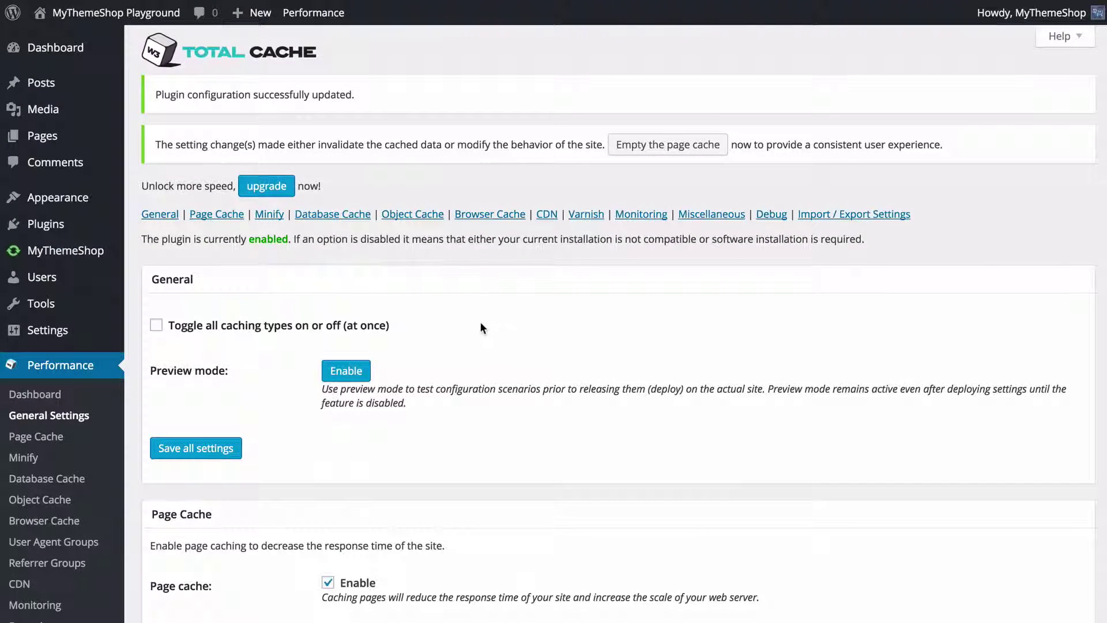